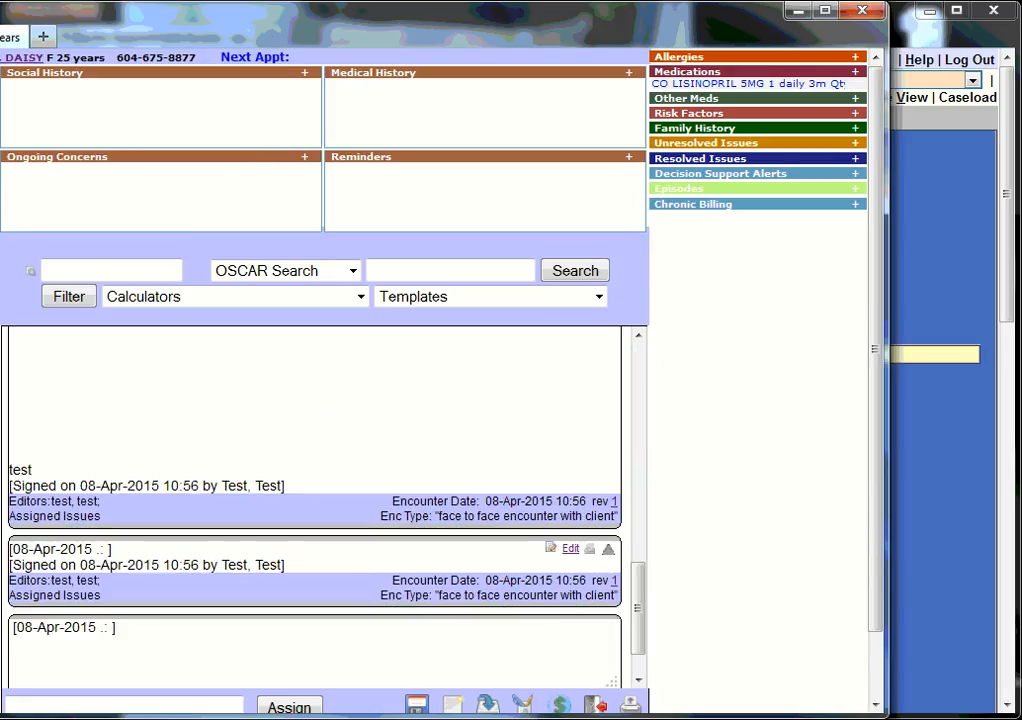
- Bring the whole encounter window into view, enter "a;lfa;lsdkjfla;sdkhfl;askhf" in the new encounter note, and sign and save it with billing
left_click_drag(0, 75, 118, 86)
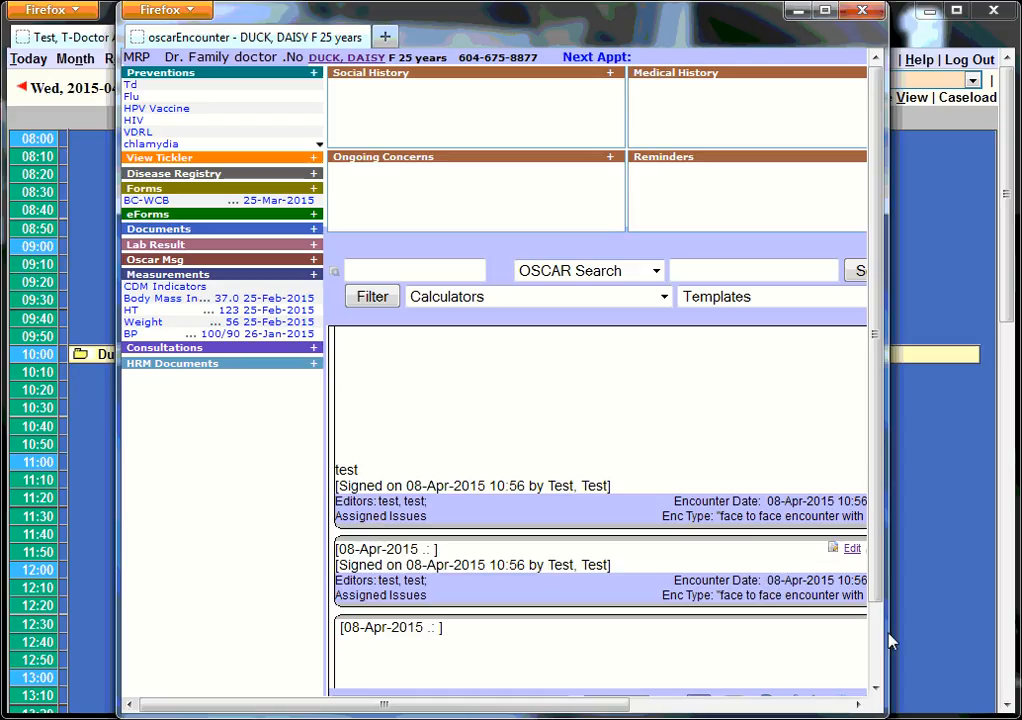
left_click_drag(887, 712, 937, 712)
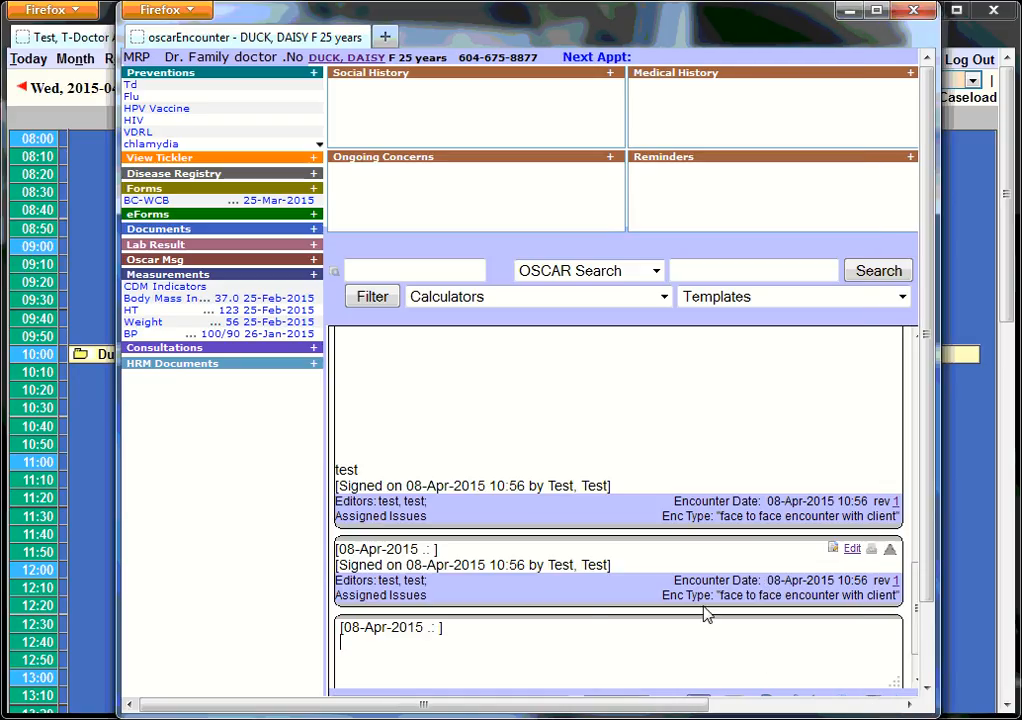
type("a;lfa;lsdkjfla;sdkhfl;askhf")
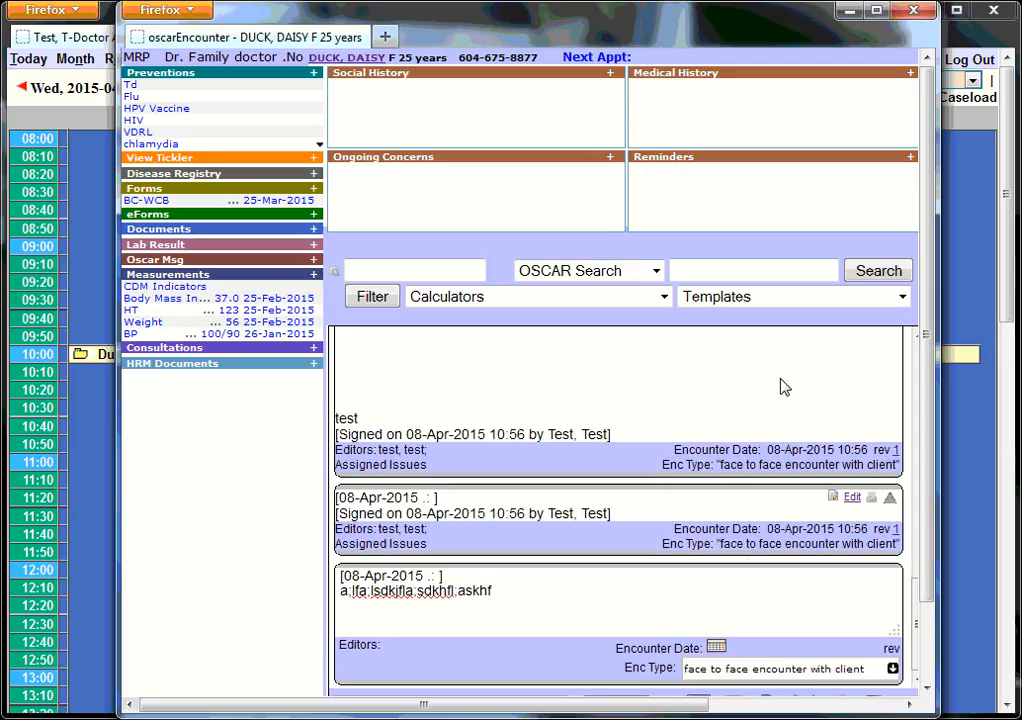
scroll(783, 387, "down", 2)
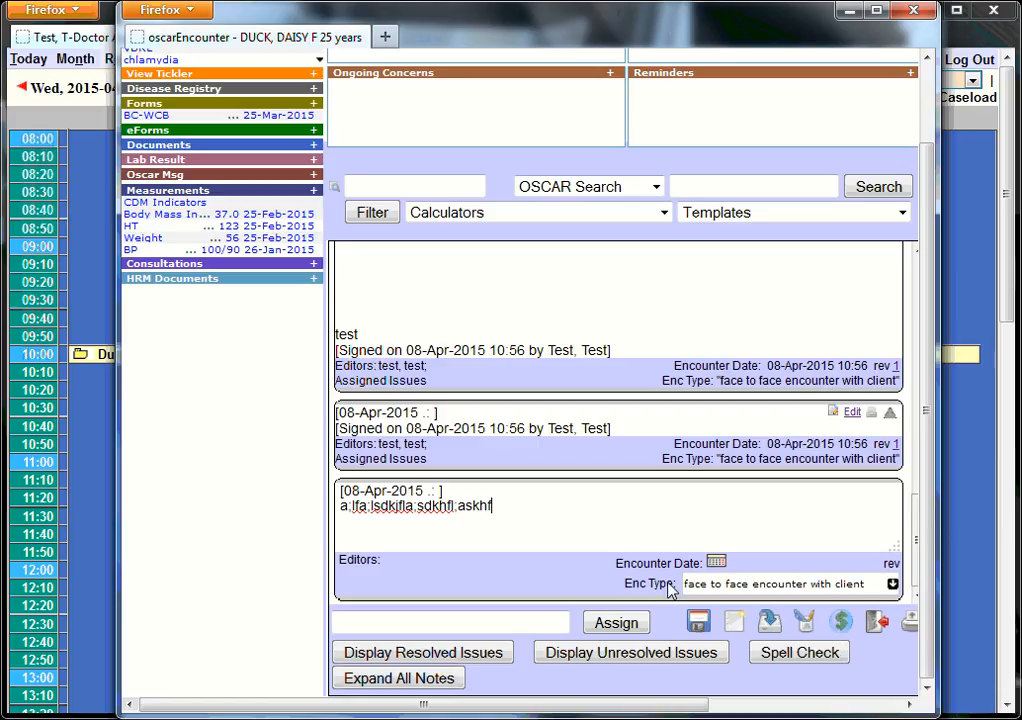
left_click(842, 623)
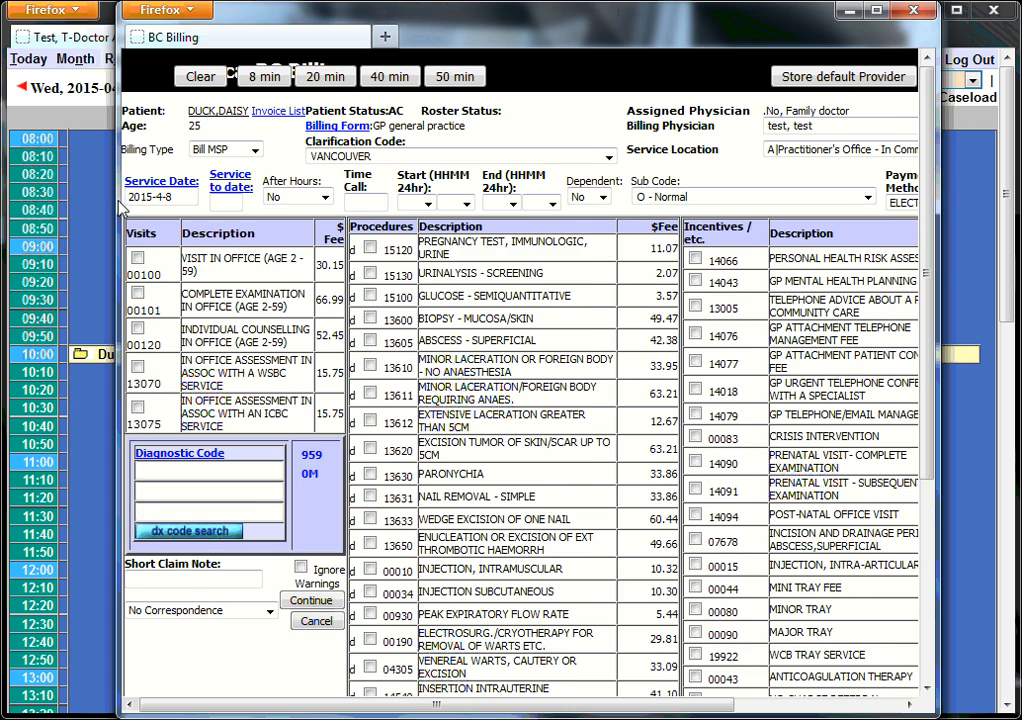
- Enlarge the billing window and examine the form's visit, procedure, incentive, other service code and referral sections
left_click_drag(118, 200, 30, 188)
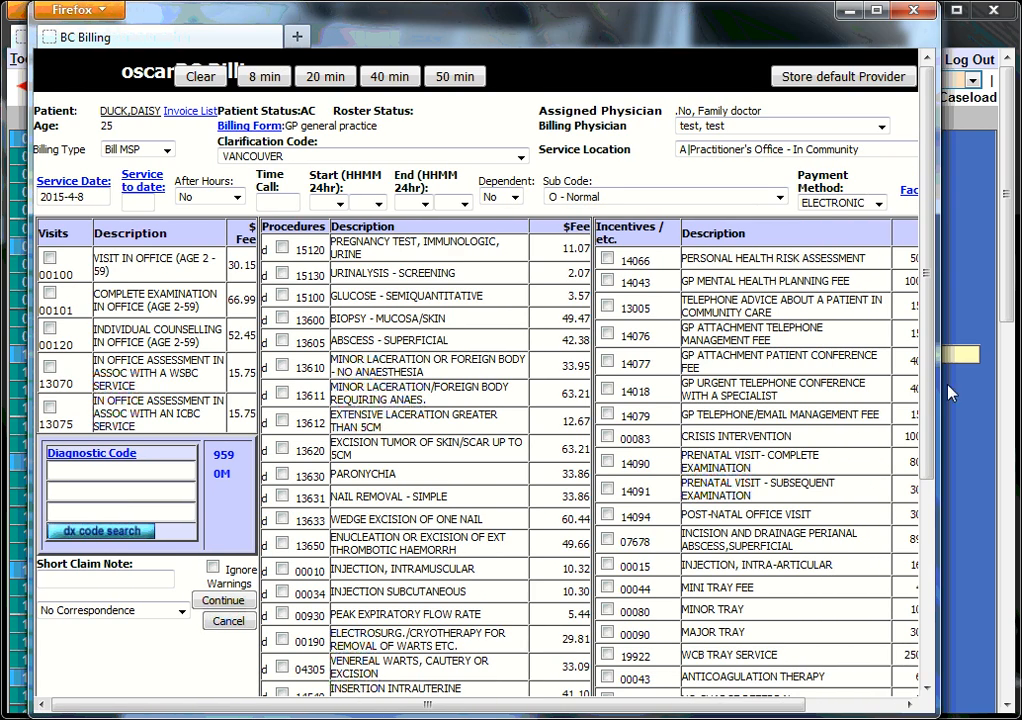
left_click_drag(940, 387, 983, 390)
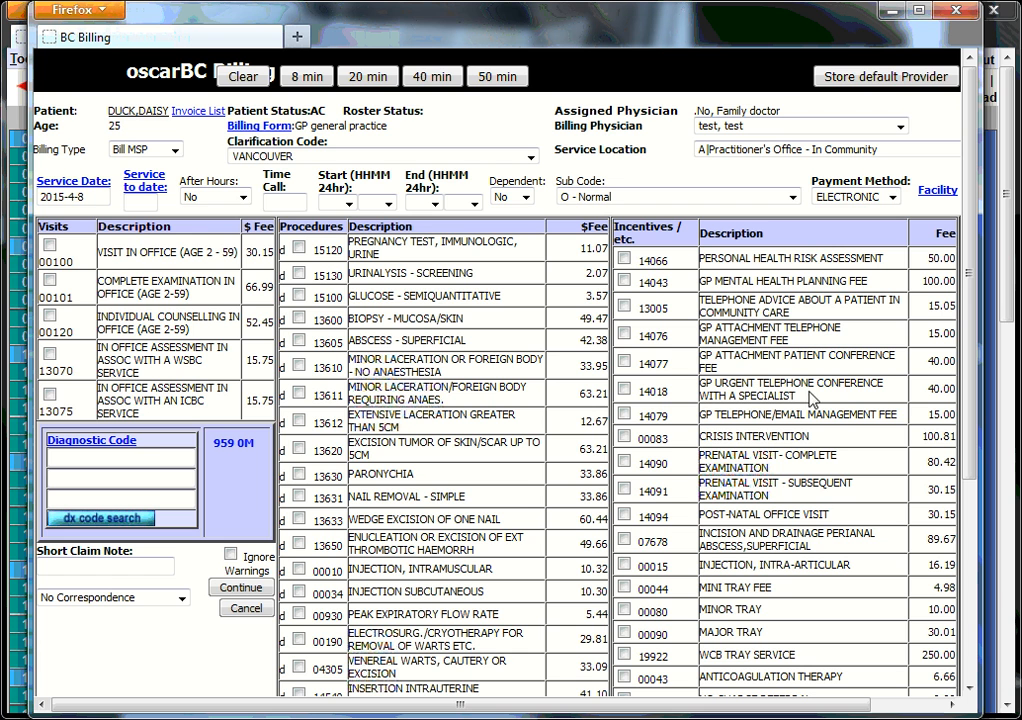
scroll(687, 345, "down", 5)
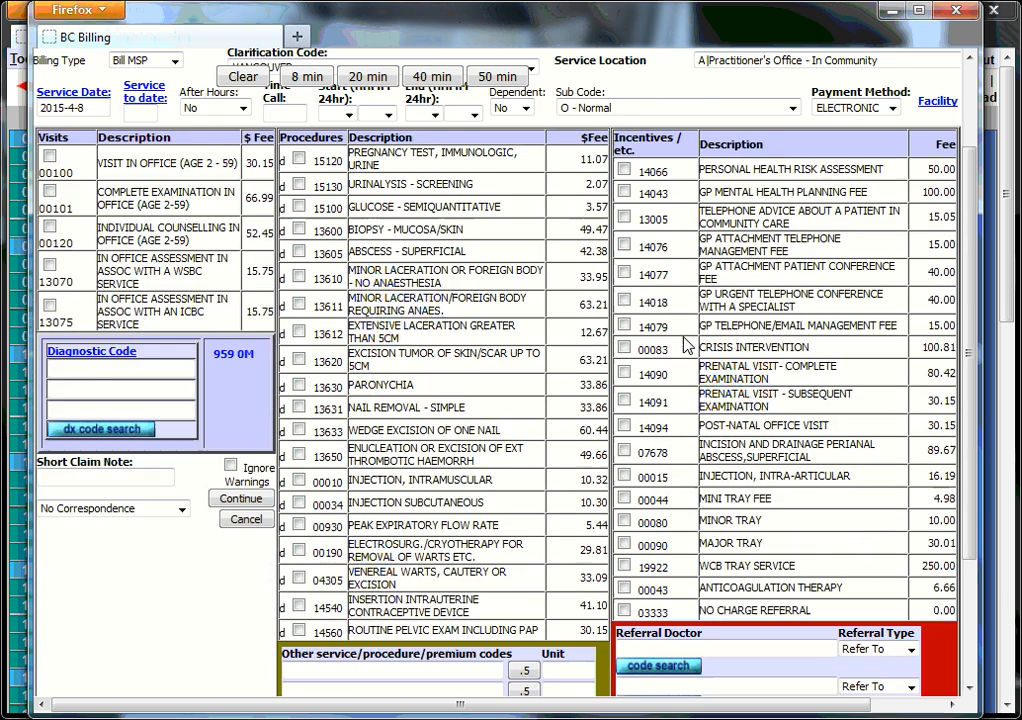
scroll(687, 345, "up", 2)
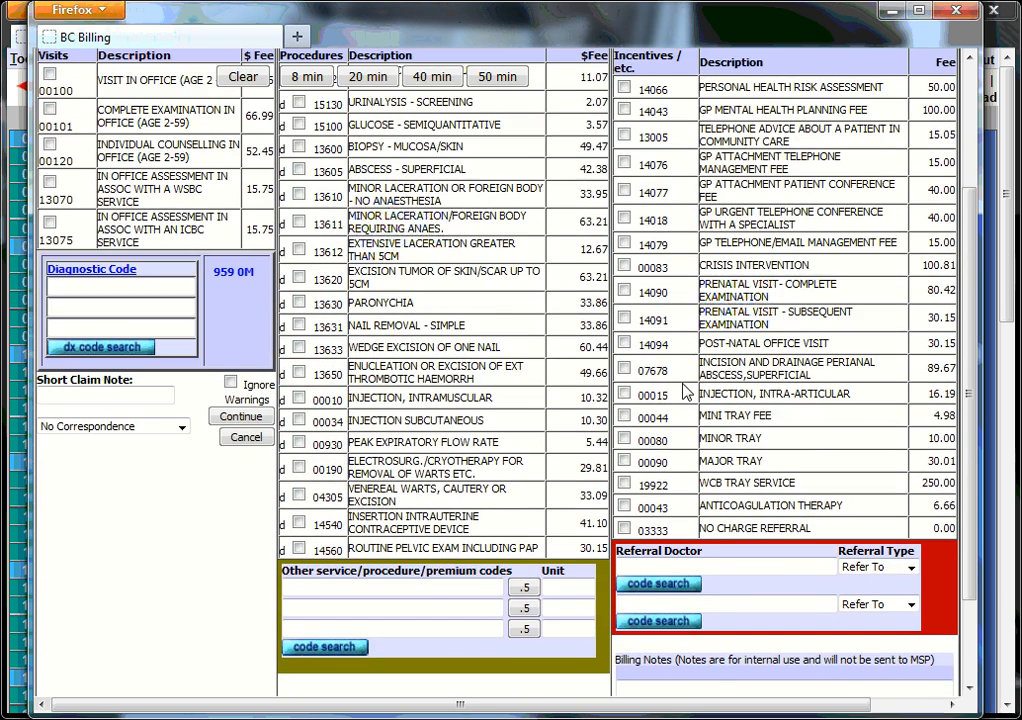
scroll(727, 537, "up", 3)
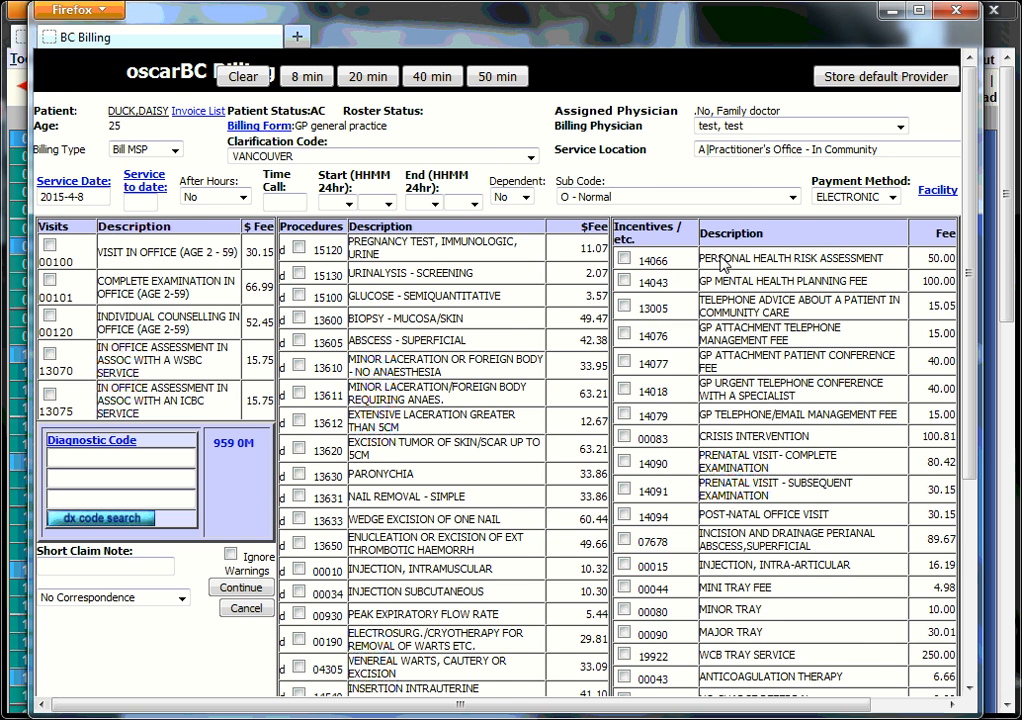
scroll(722, 262, "down", 2)
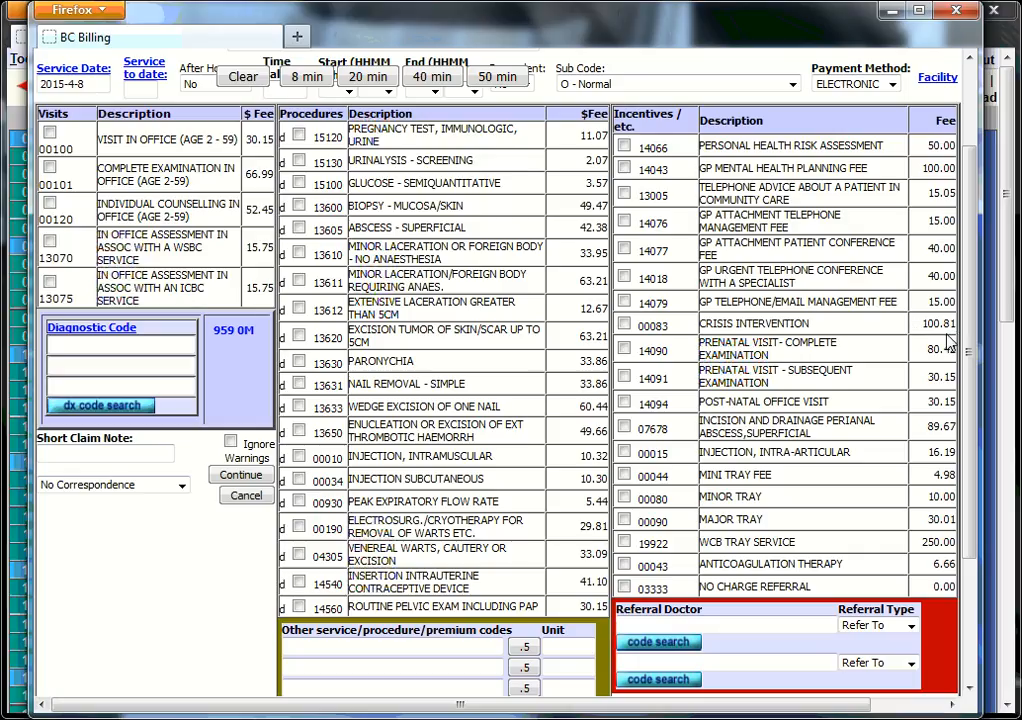
left_click(775, 704)
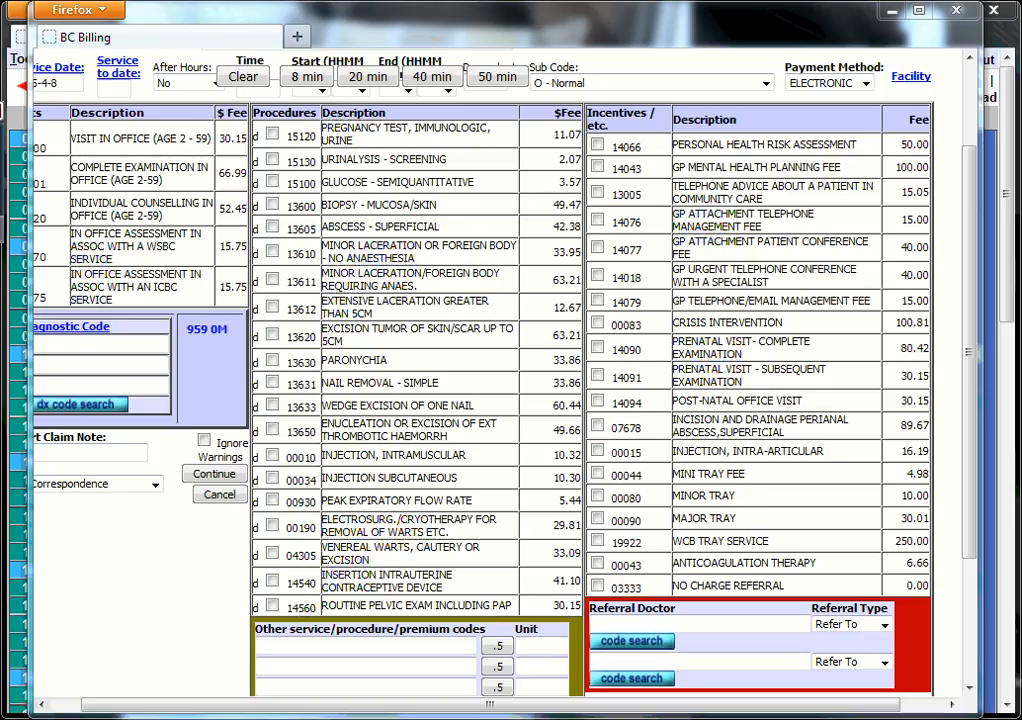
scroll(502, 604, "left", 1)
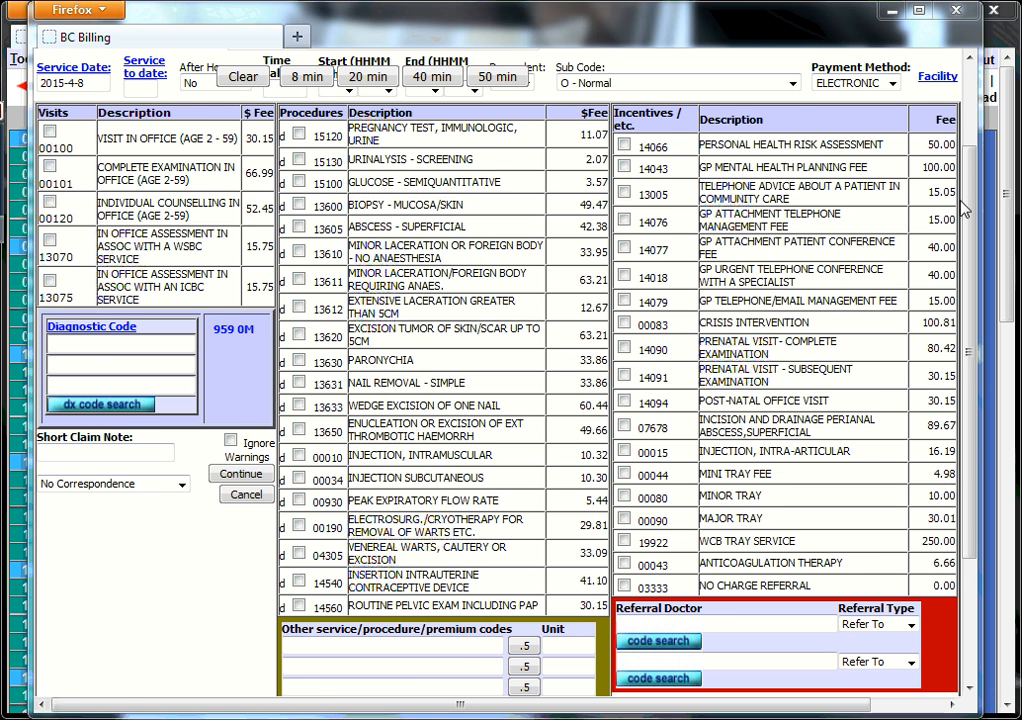
left_click_drag(962, 202, 984, 127)
left_click_drag(966, 172, 985, 106)
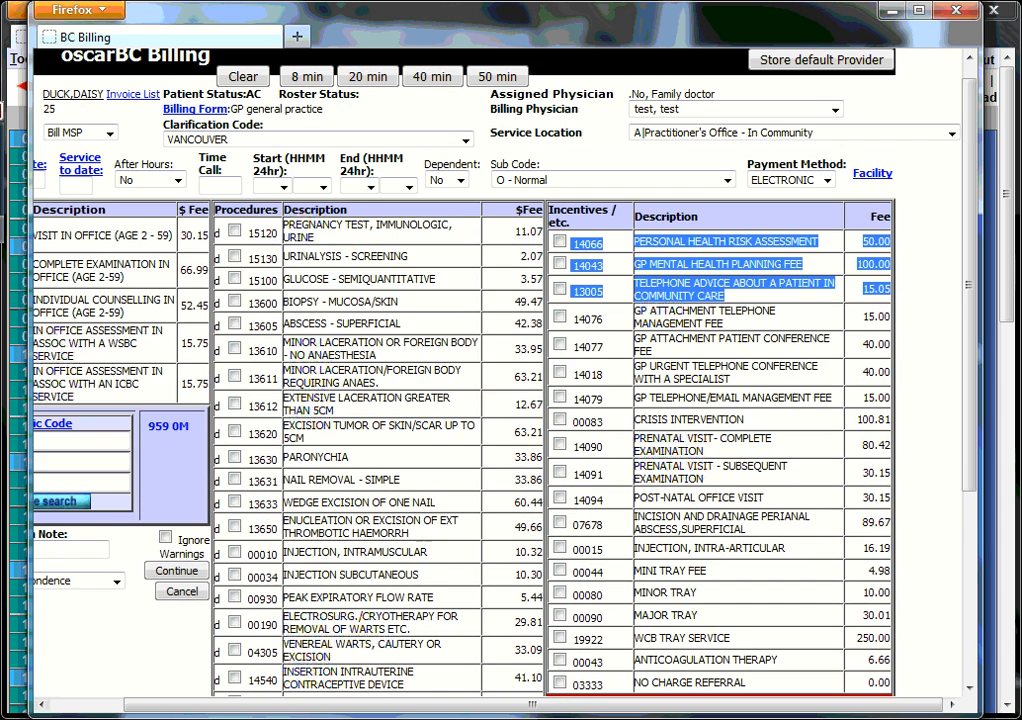
left_click_drag(306, 708, 218, 700)
- Review the available billing types and set the bill's type to Bill ICBC
left_click(143, 136)
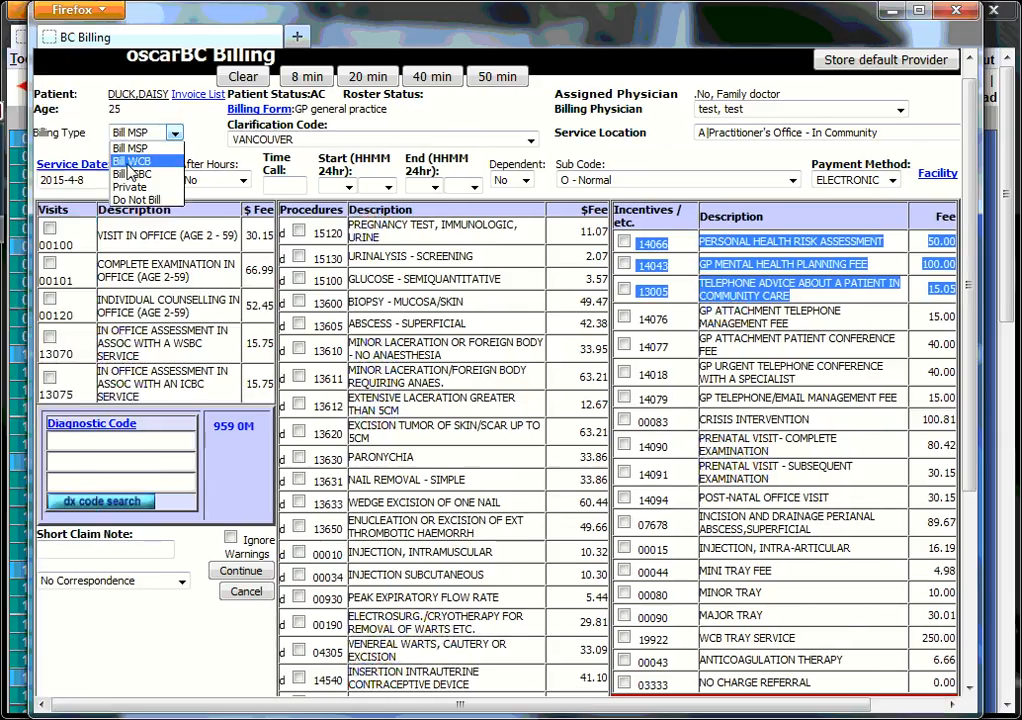
left_click(204, 131)
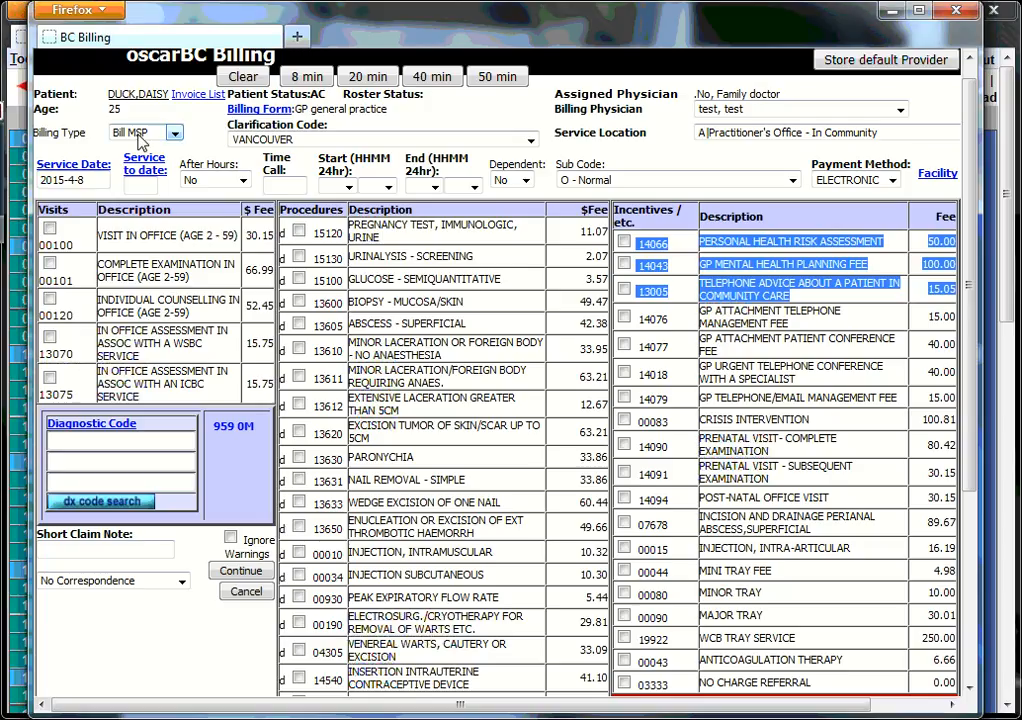
left_click(140, 132)
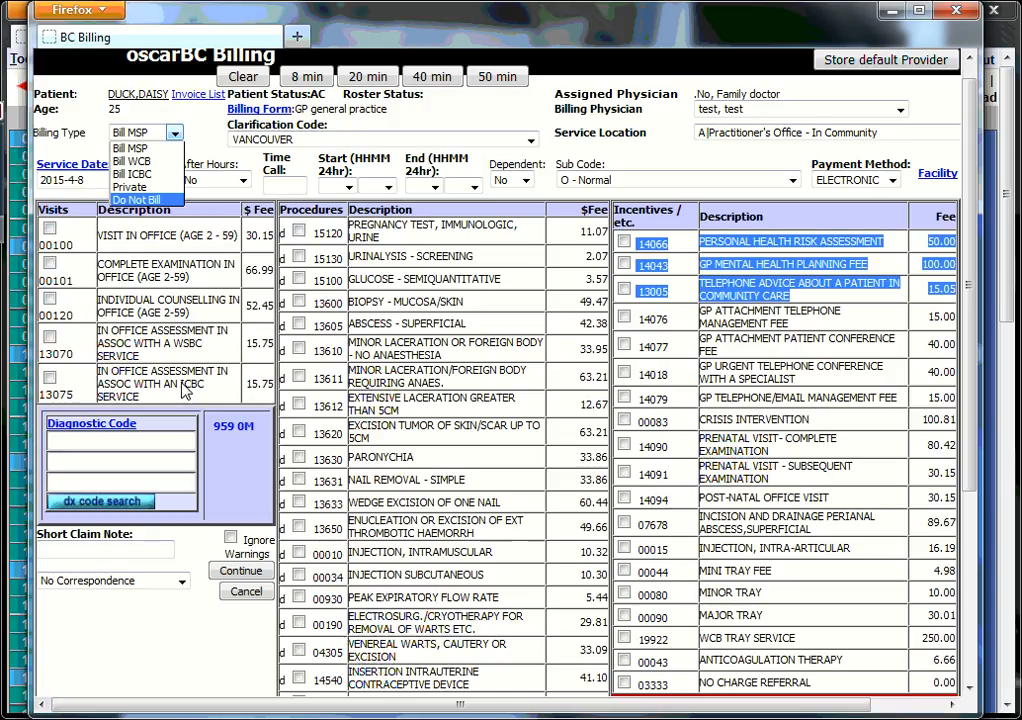
left_click(197, 130)
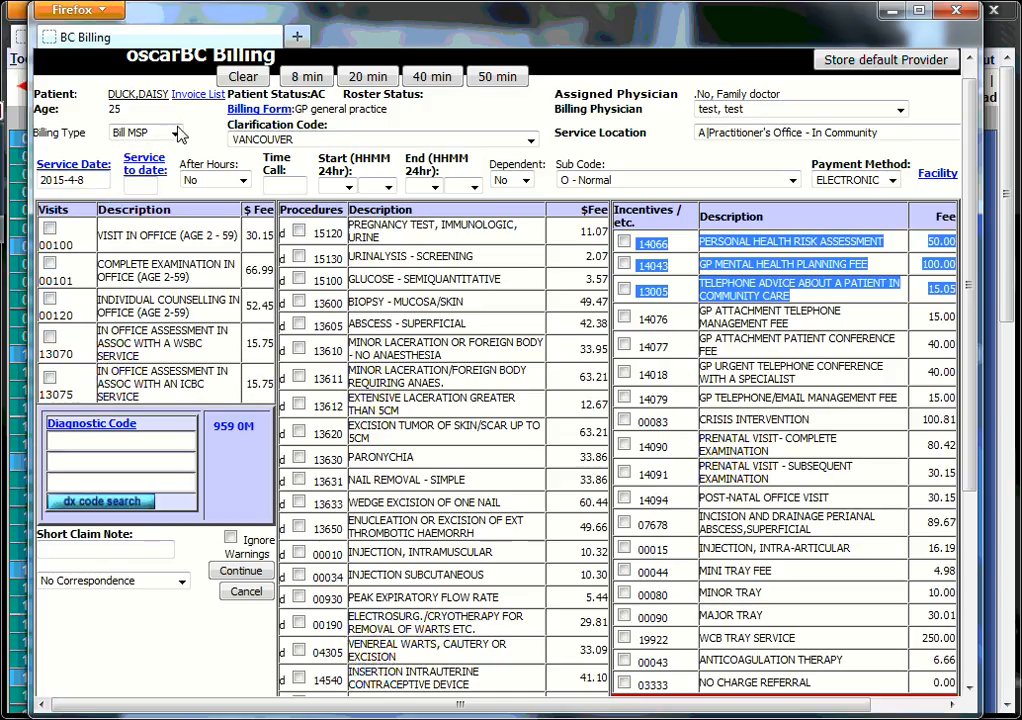
left_click(176, 134)
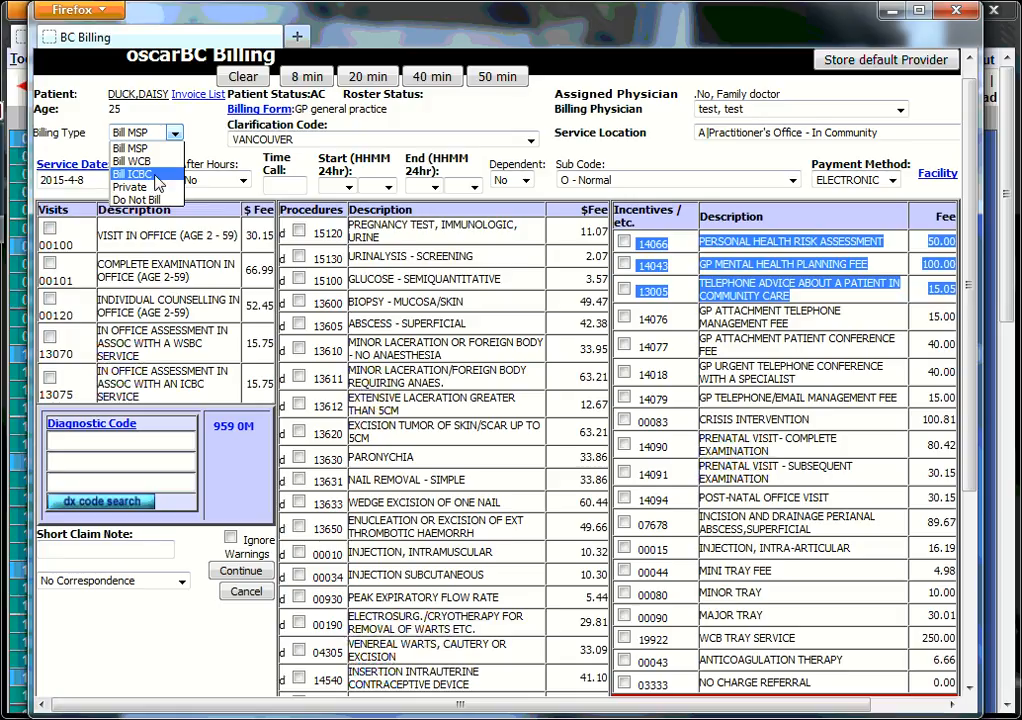
left_click(157, 175)
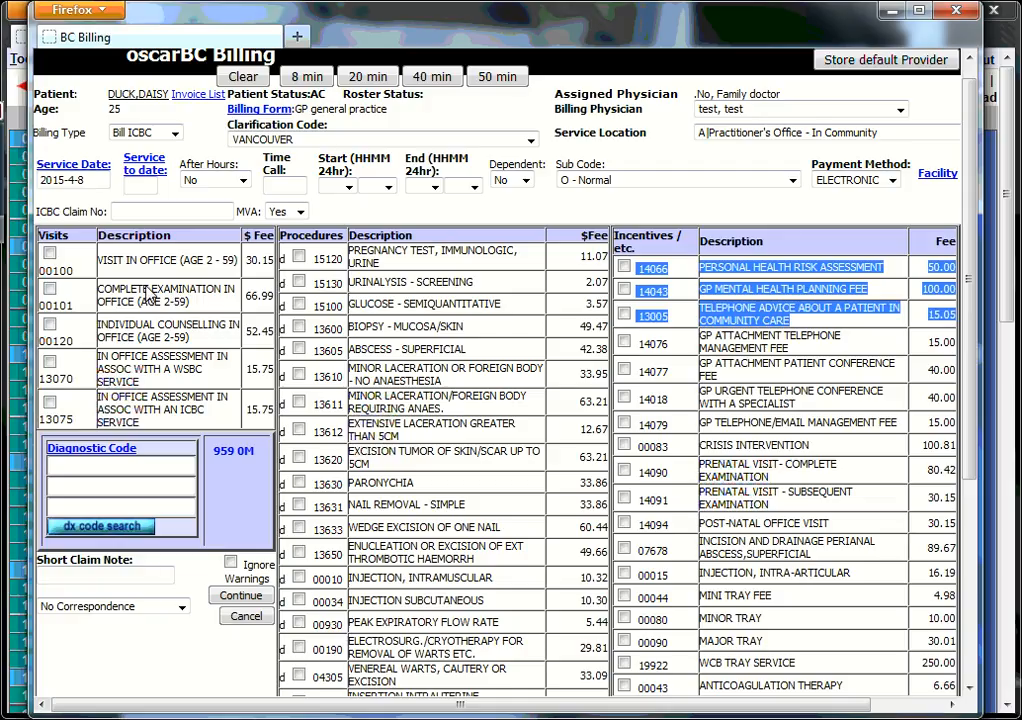
- Select visit code 00101, complete examination in office, and enter V714 as the first diagnostic code
left_click(49, 289)
left_click(150, 465)
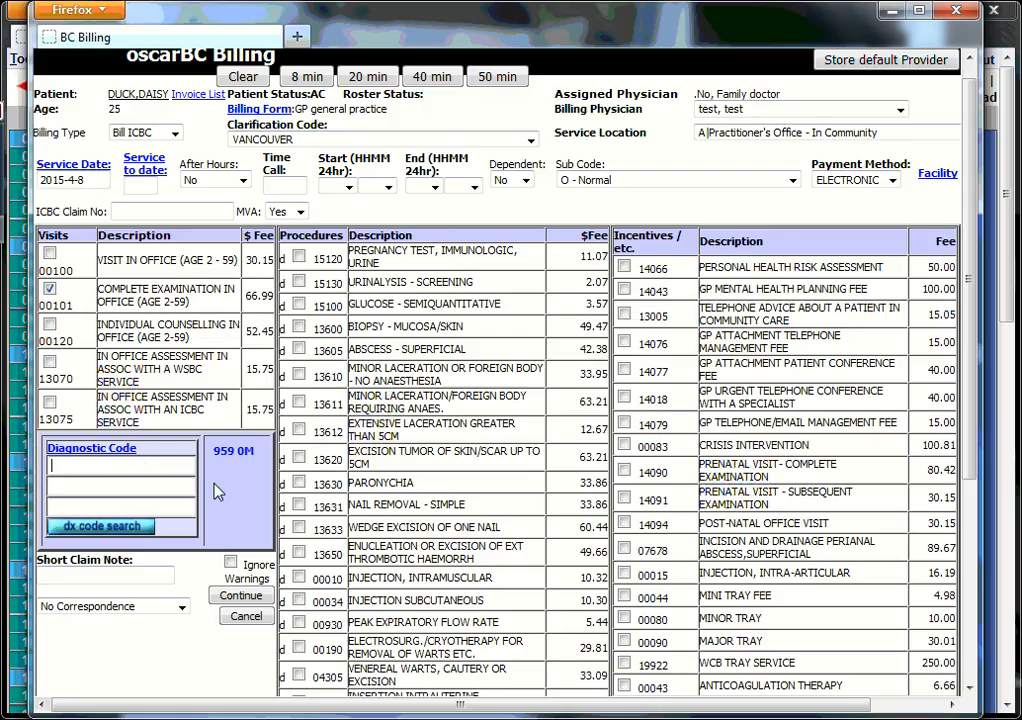
type("V715")
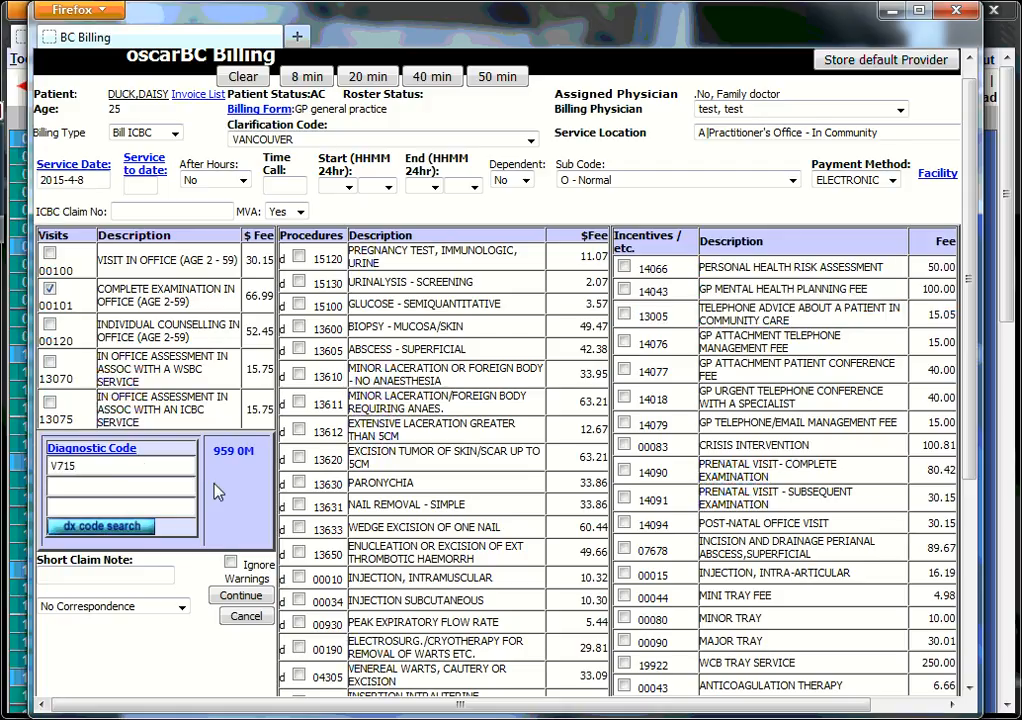
key("BackSpace")
type("4")
key("Down")
key("Return")
- Check the completed ICBC form, continue to the bill summary, and proceed to another bill for the same patient
scroll(476, 430, "down", 2)
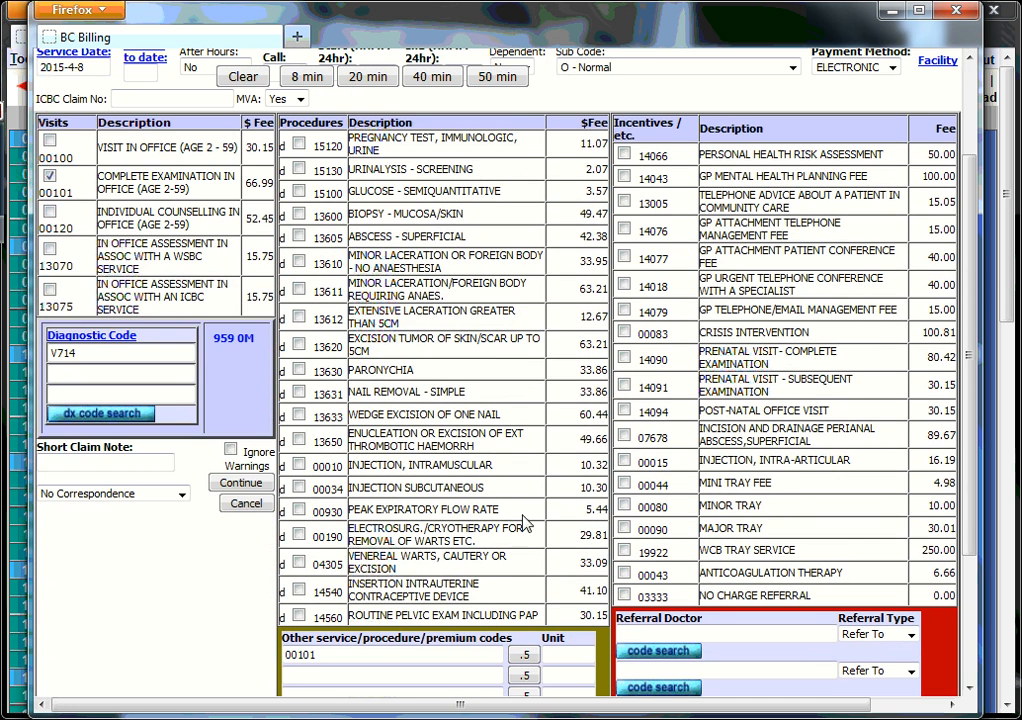
scroll(525, 522, "up", 3)
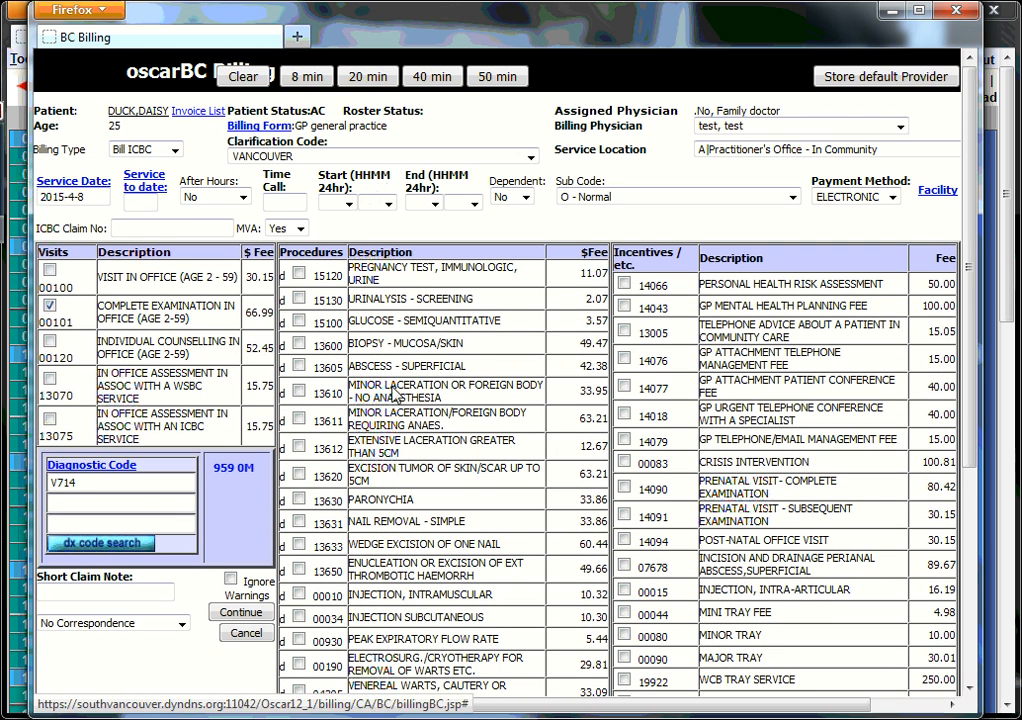
scroll(545, 438, "down", 5)
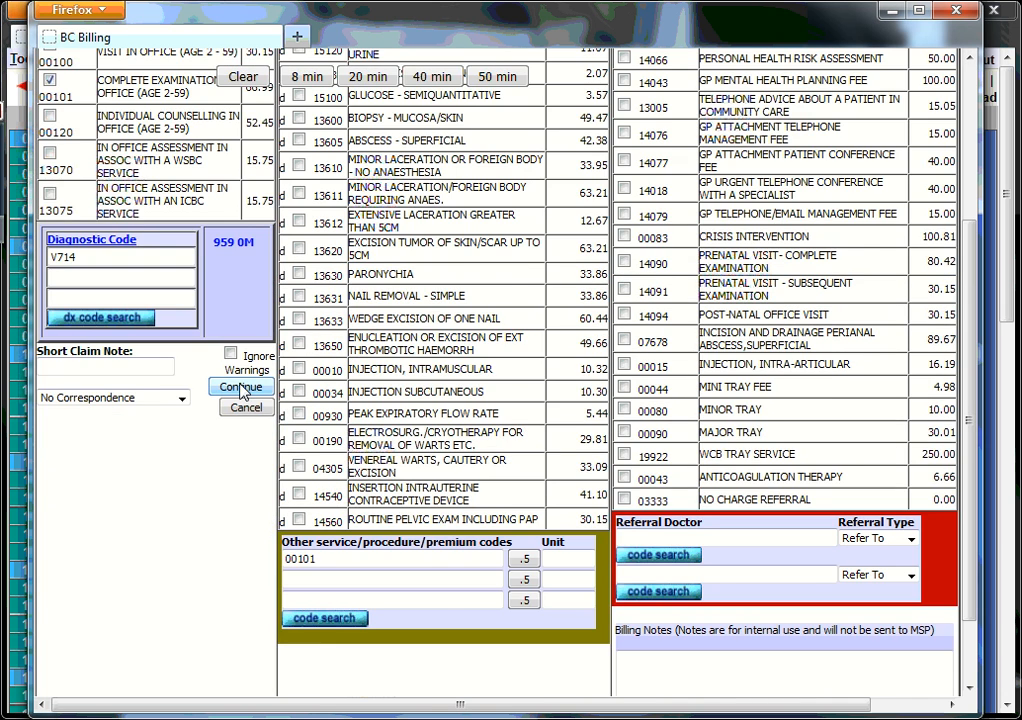
left_click(240, 388)
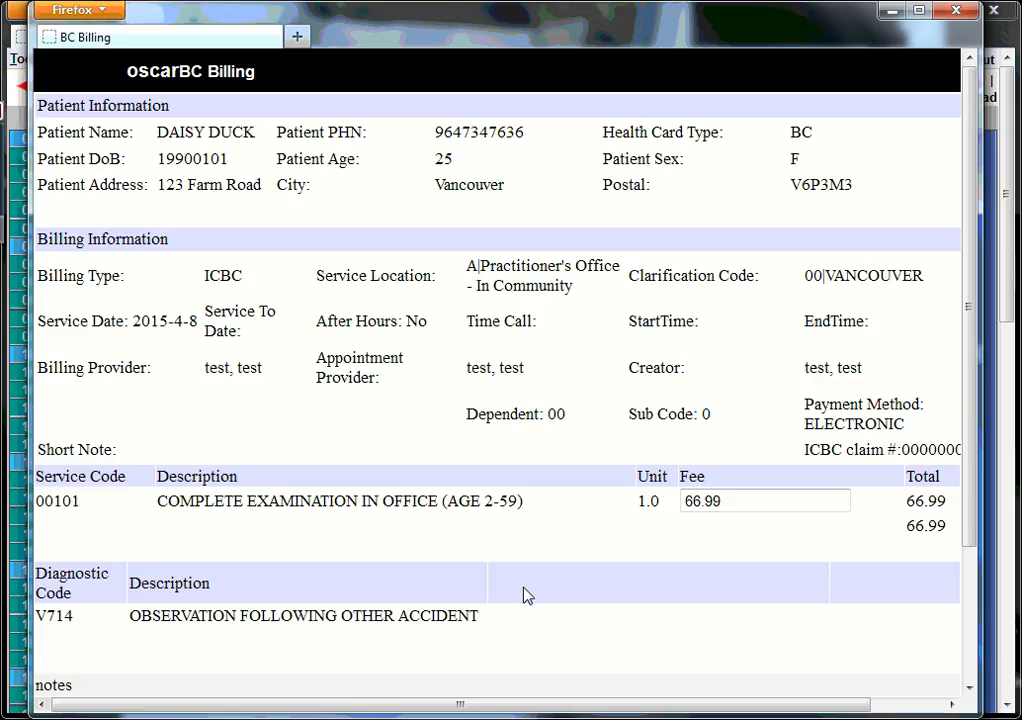
scroll(525, 595, "down", 3)
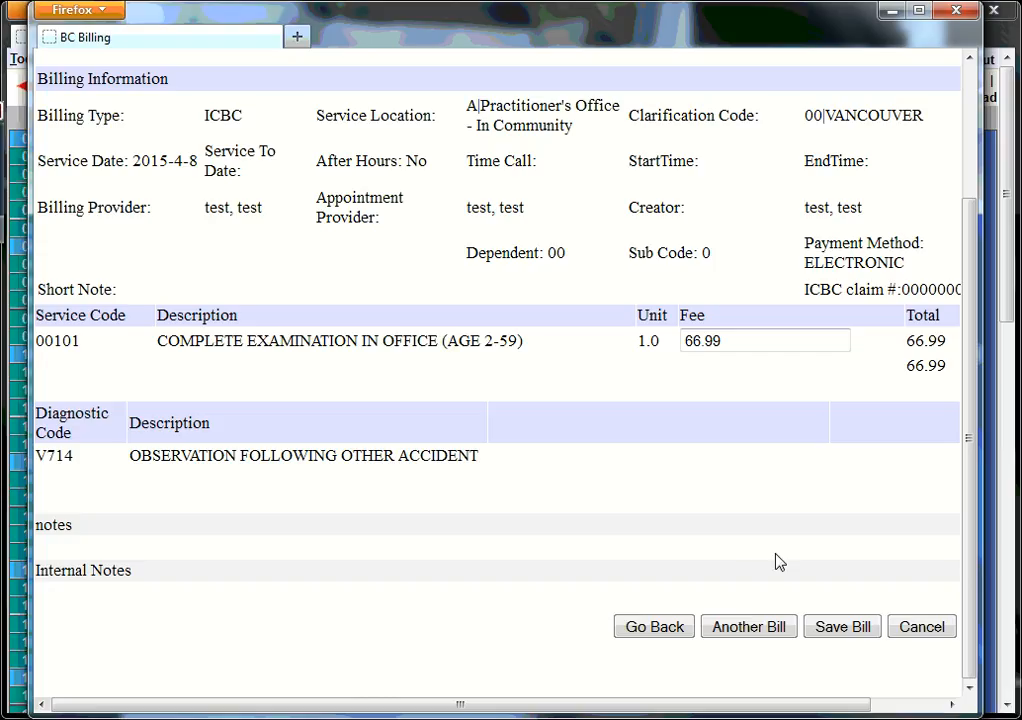
left_click(775, 633)
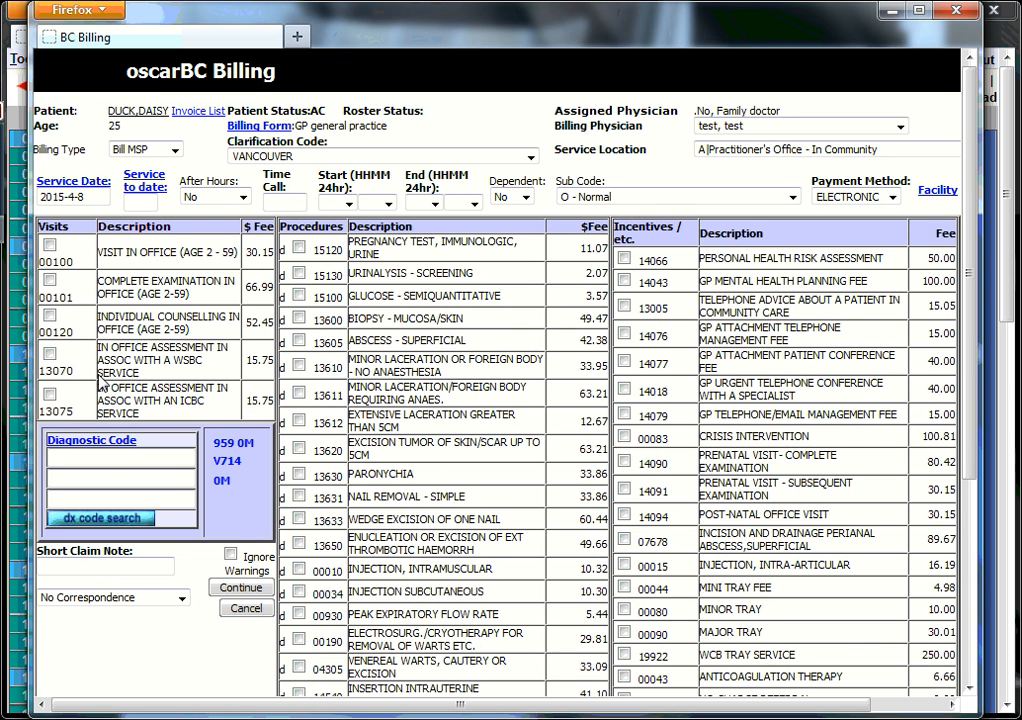
- Select visit code 13075, in-office assessment in association with an ICBC service, and enter diagnostic code 465
left_click(49, 395)
left_click(92, 459)
type("465")
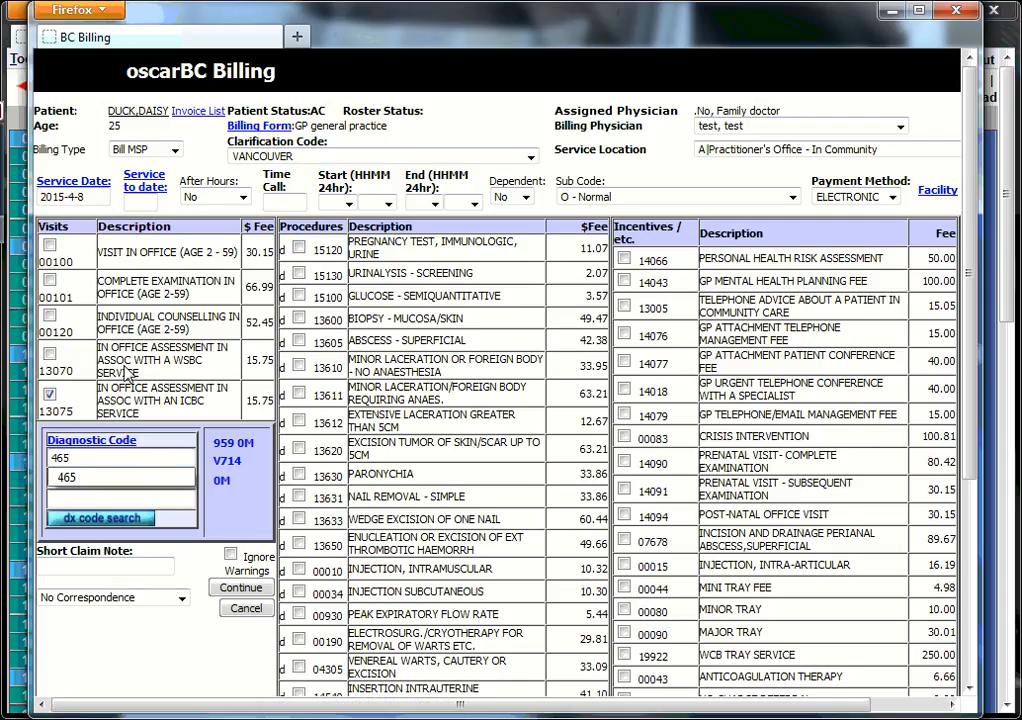
key("Down")
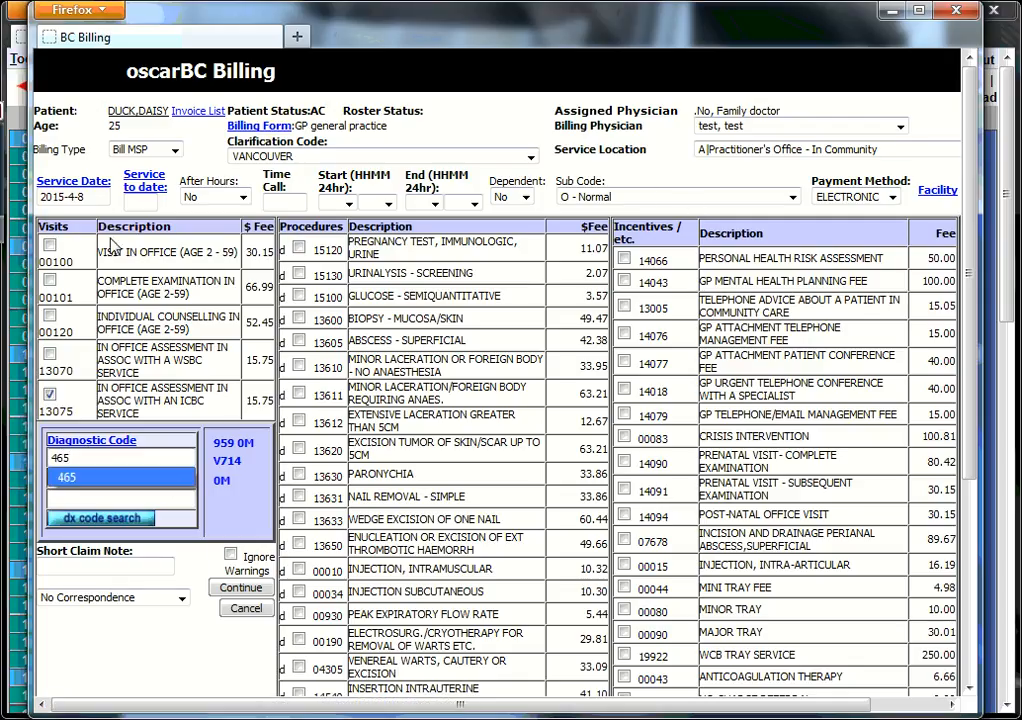
- Continue to the summary of the second bill and save the bill
left_click(249, 590)
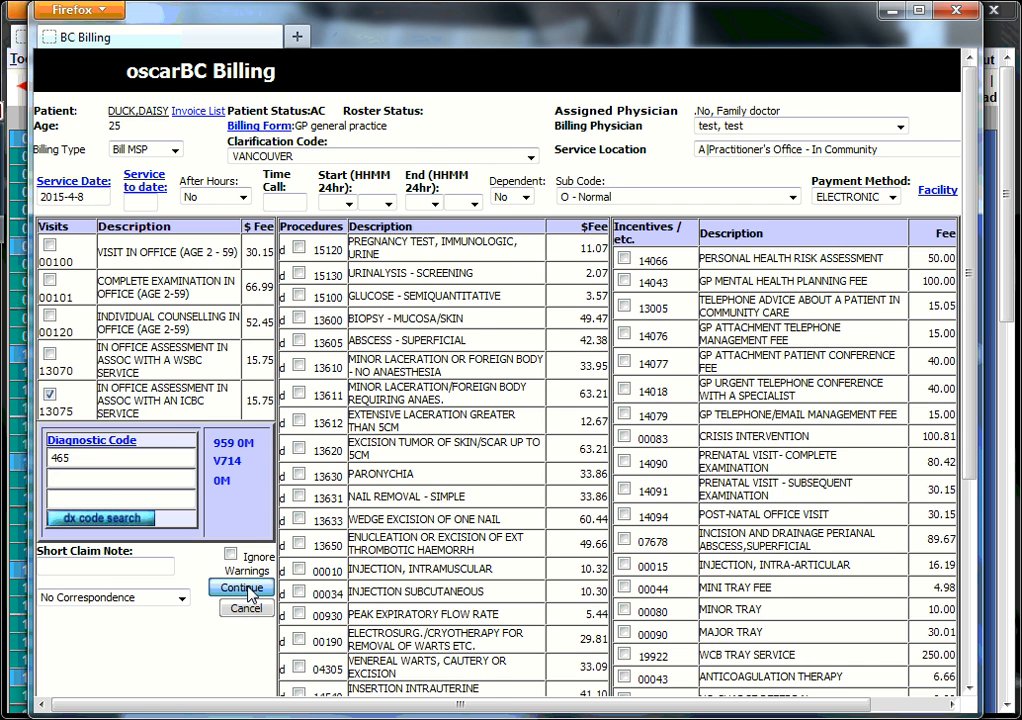
scroll(580, 506, "down", 5)
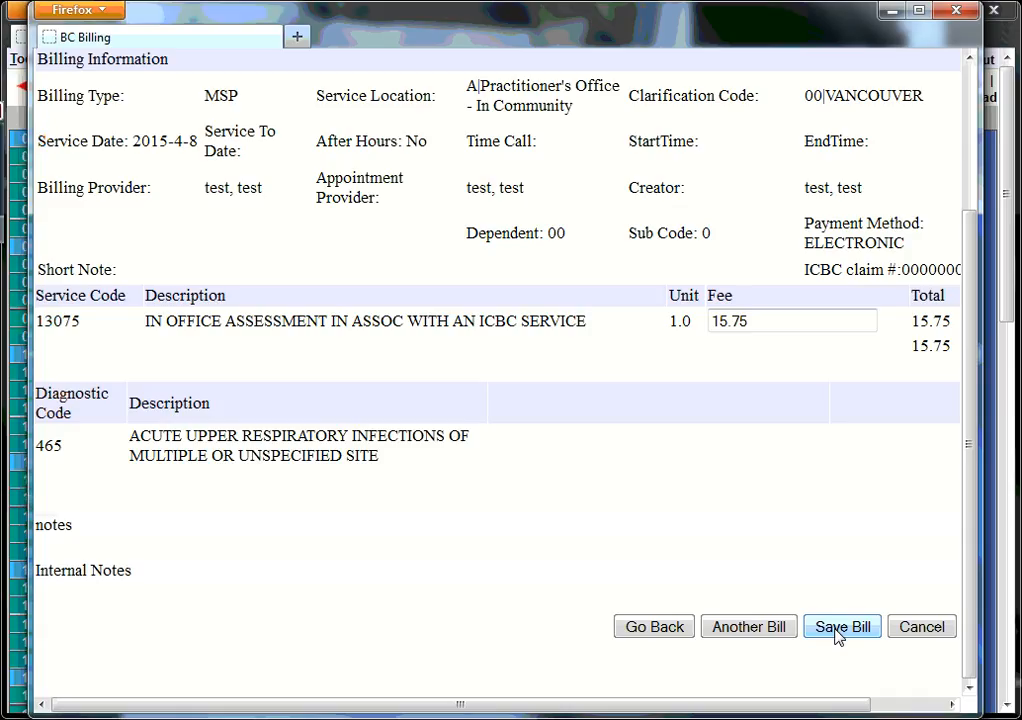
left_click(838, 630)
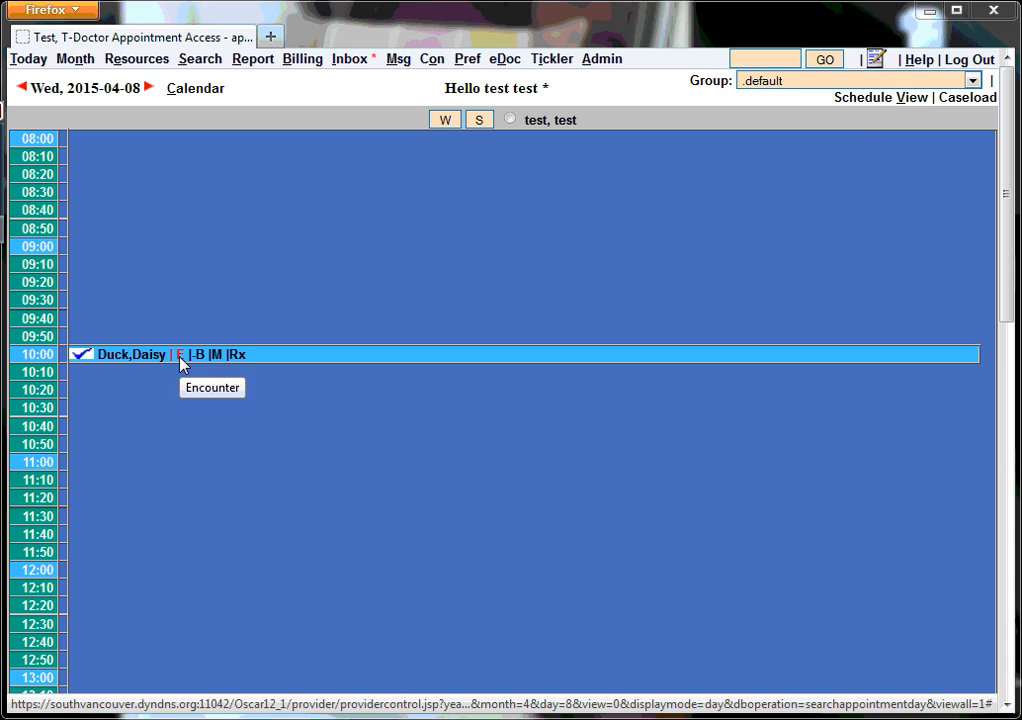
- Open the encounter record from the 10:00 appointment and reposition its window to show the whole patient chart
left_click(246, 358)
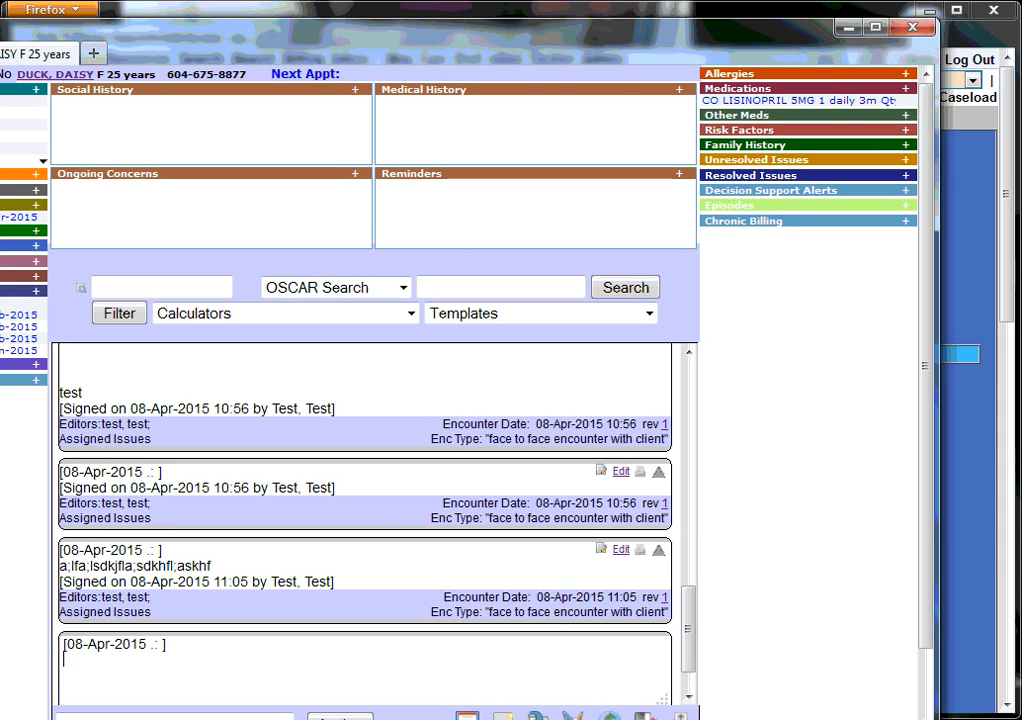
left_click_drag(938, 528, 687, 265)
left_click_drag(320, 37, 563, 35)
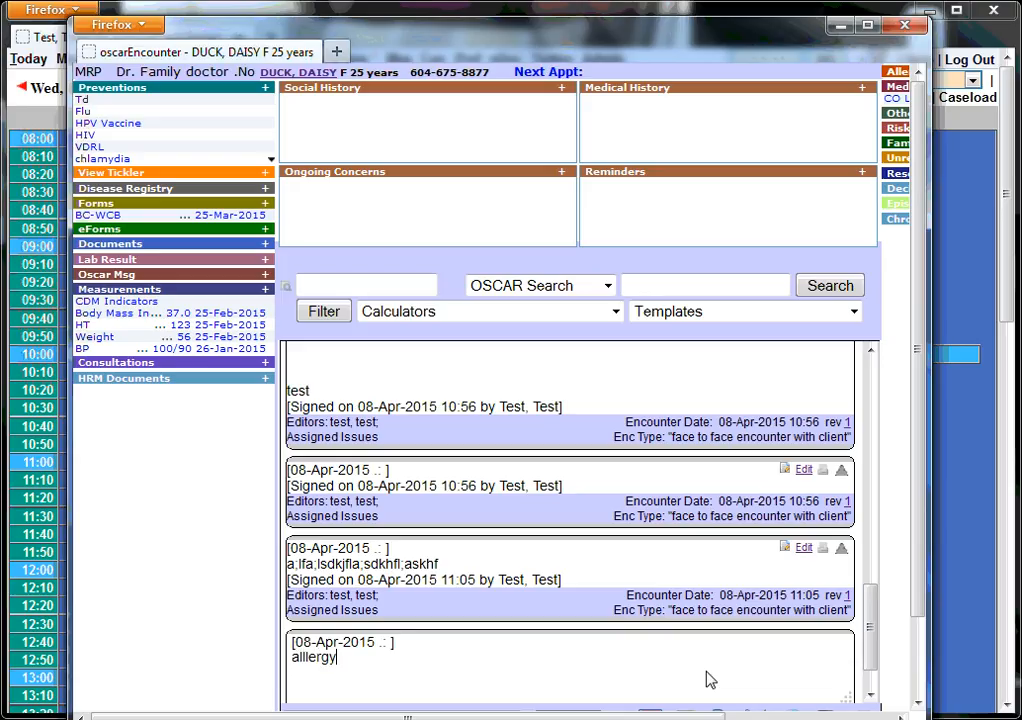
- Complete the encounter note as "alllergy injection x 2" and sign, save and bill it
type("ection x 2")
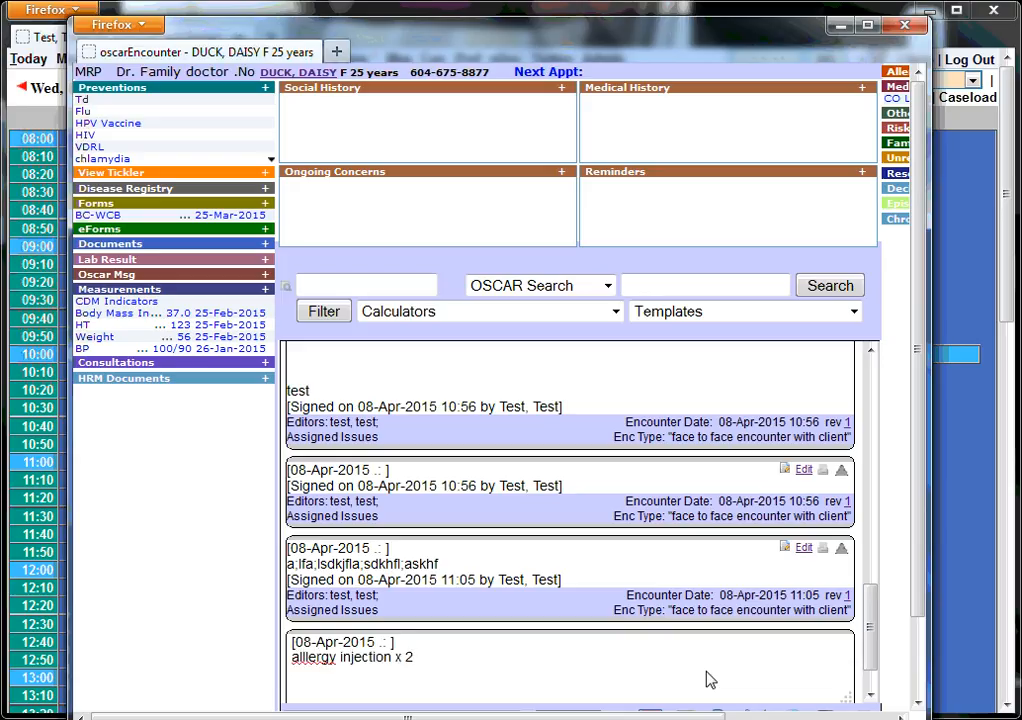
scroll(782, 659, "down", 1)
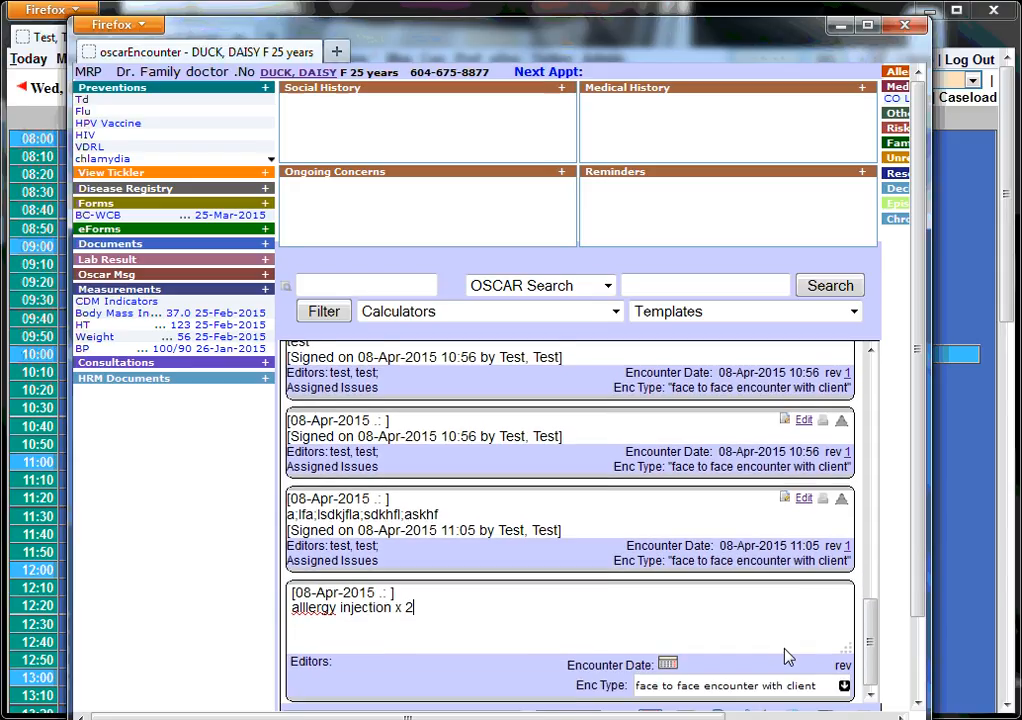
scroll(721, 650, "down", 2)
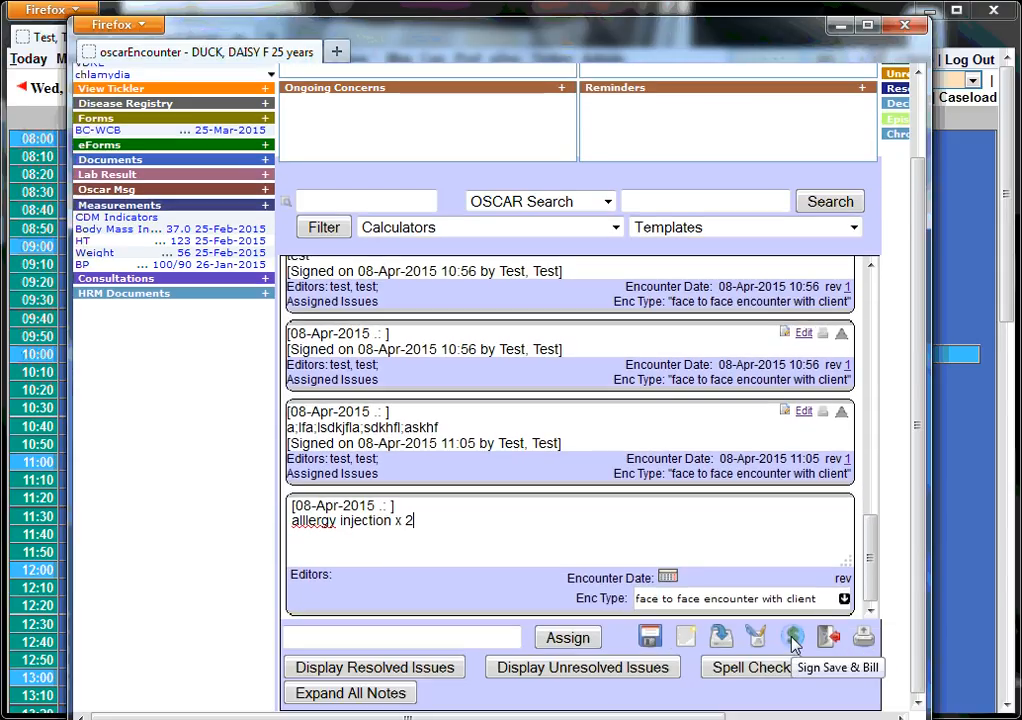
left_click(793, 638)
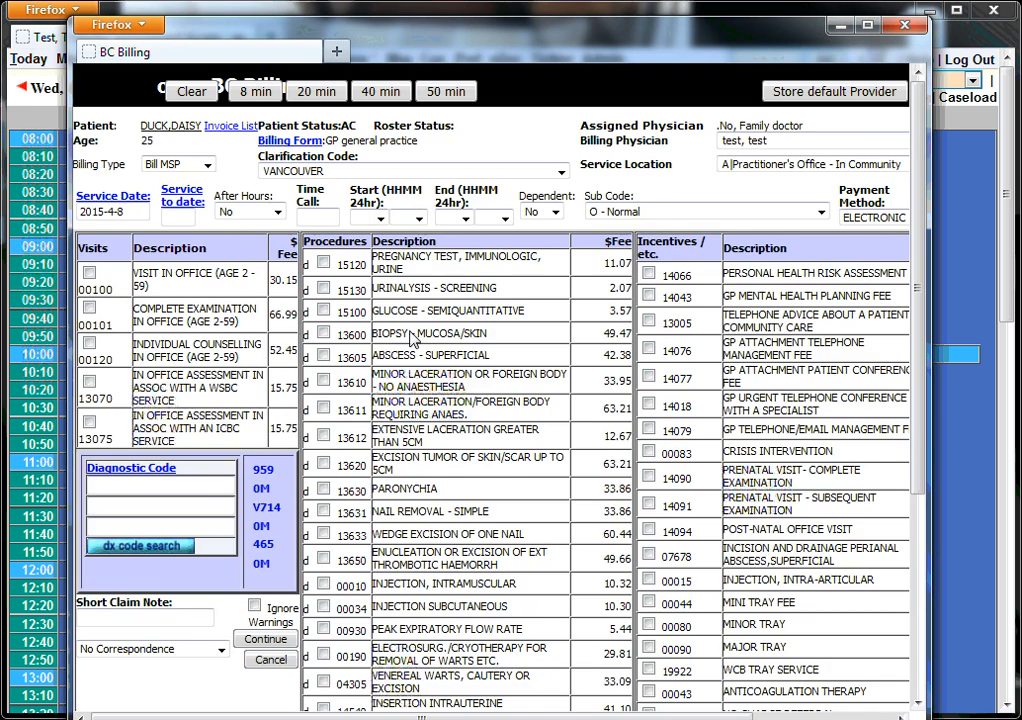
- Select procedure code 00034, subcutaneous injection, and set its unit count to 2
scroll(340, 372, "down", 5)
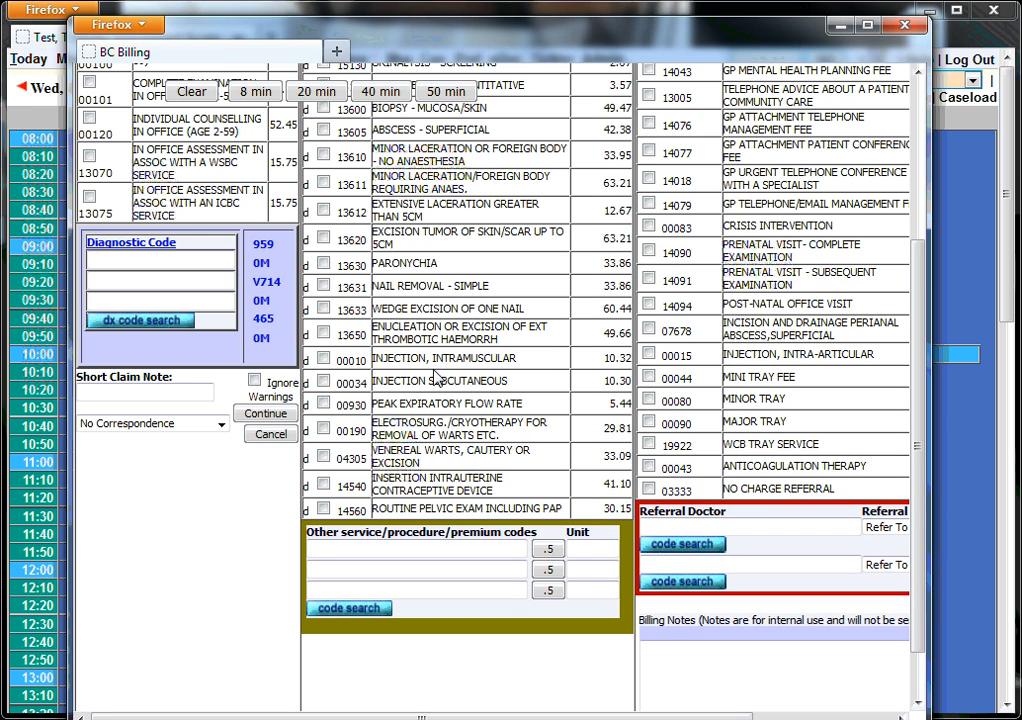
left_click(323, 381)
left_click(597, 552)
type("2")
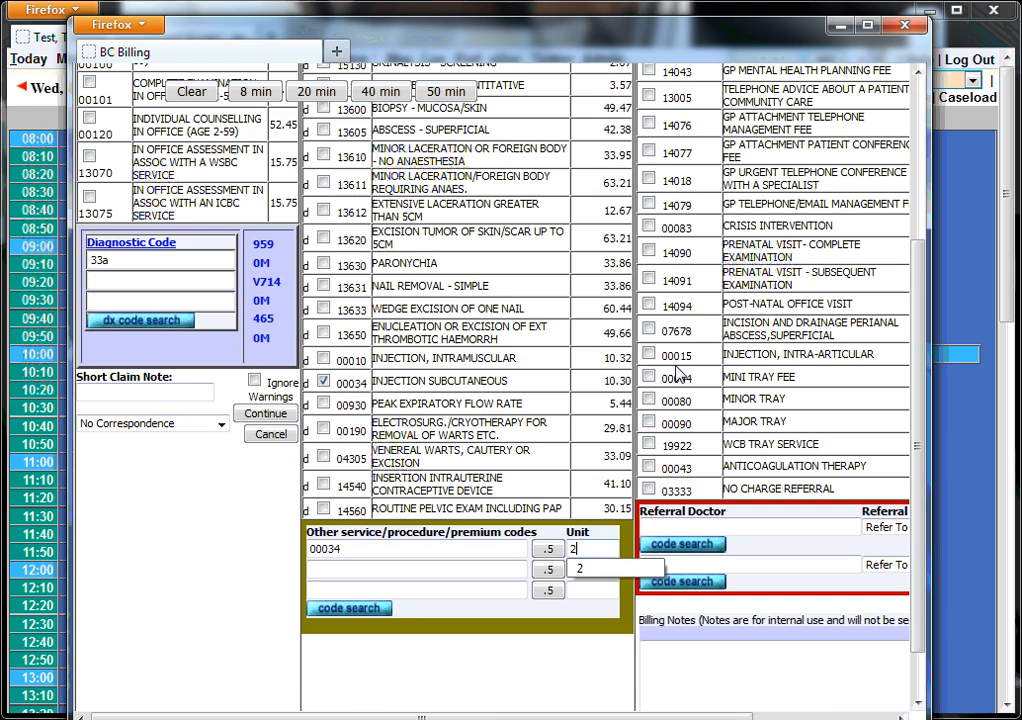
- Re-enter 2 as the unit count for service code 00034
scroll(252, 198, "up", 4)
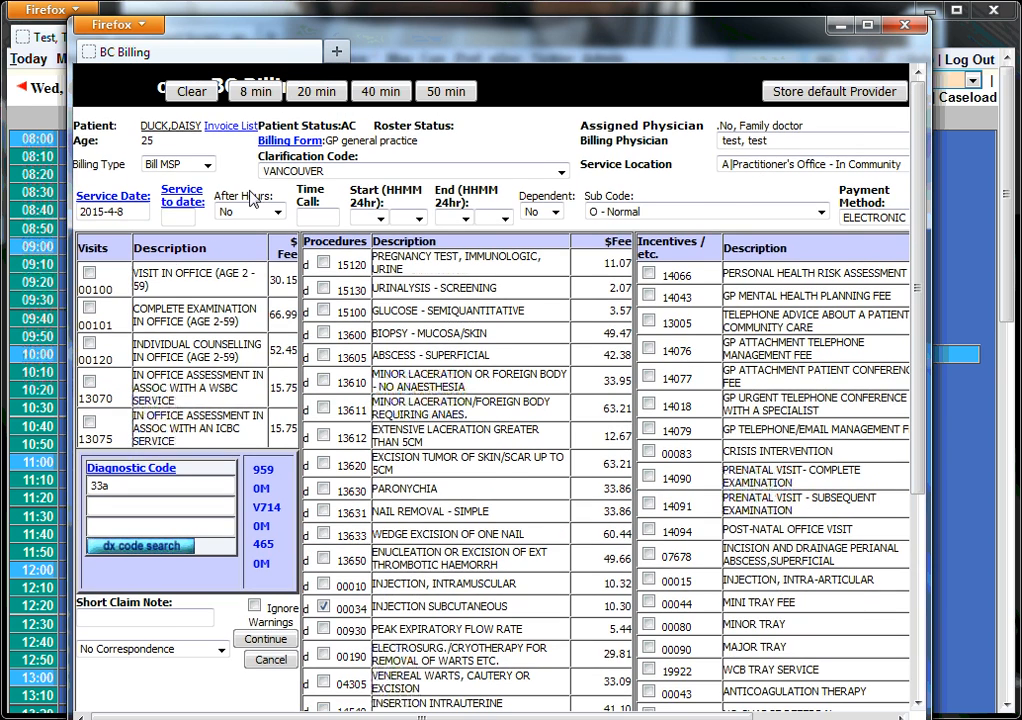
scroll(205, 255, "down", 4)
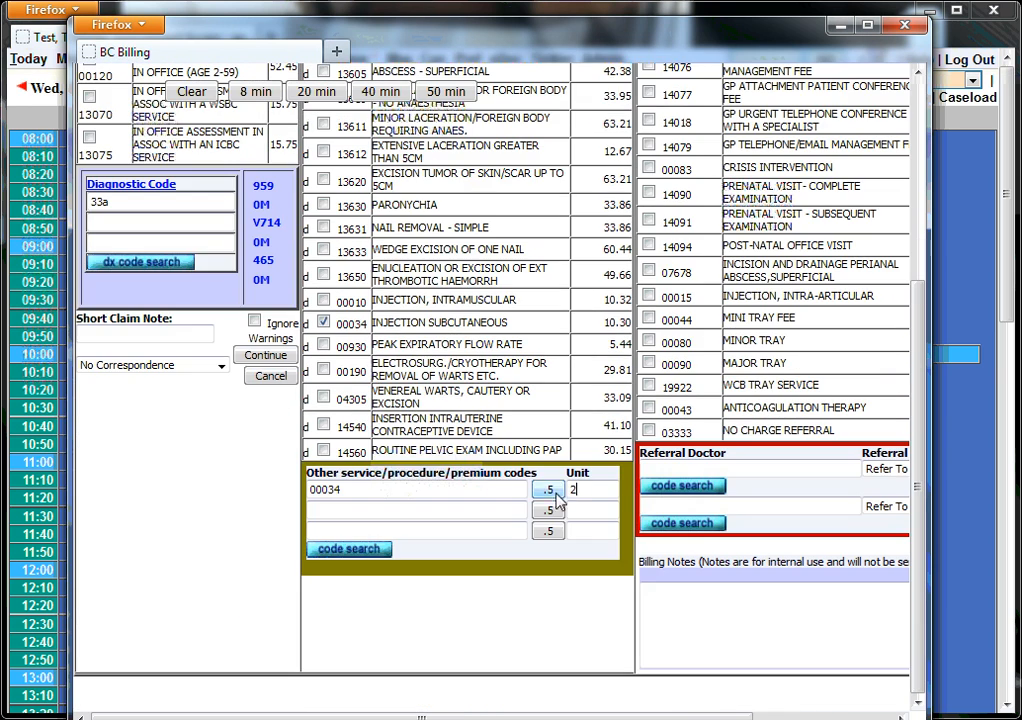
double_click(592, 494)
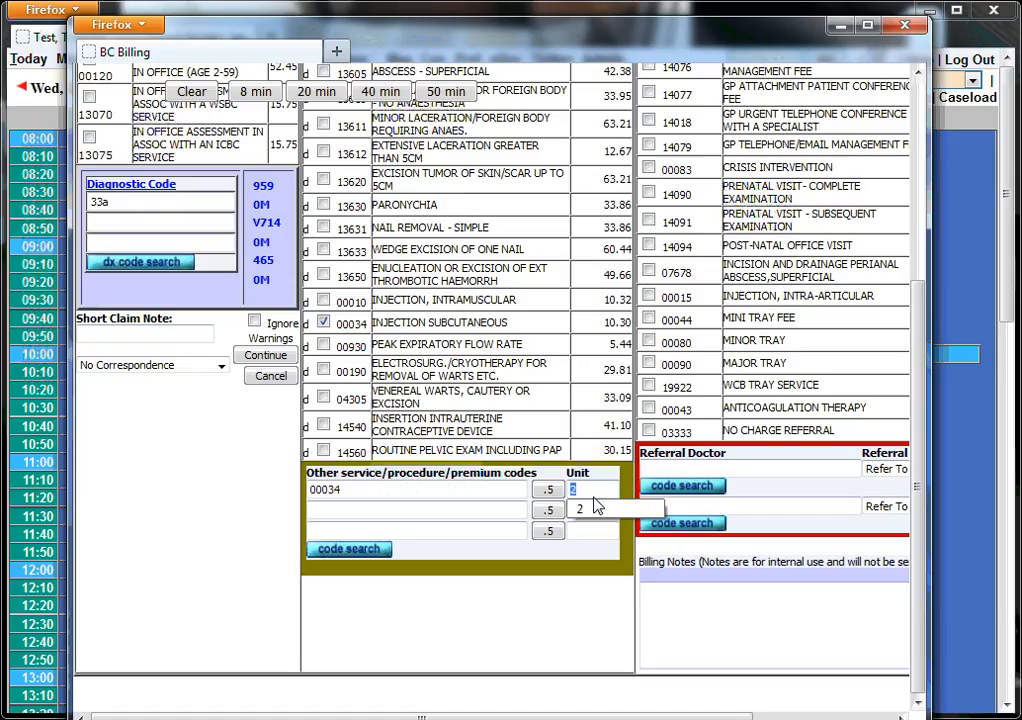
left_click_drag(592, 494, 566, 493)
type("2")
left_click(567, 615)
scroll(115, 133, "up", 2)
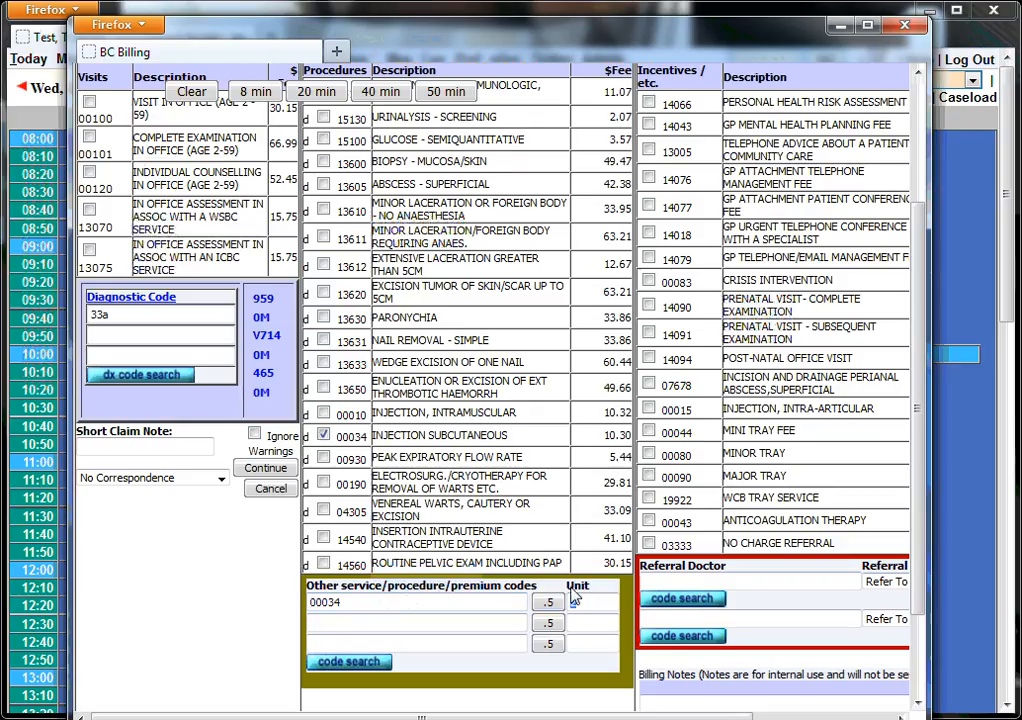
left_click_drag(571, 602, 590, 604)
type("2")
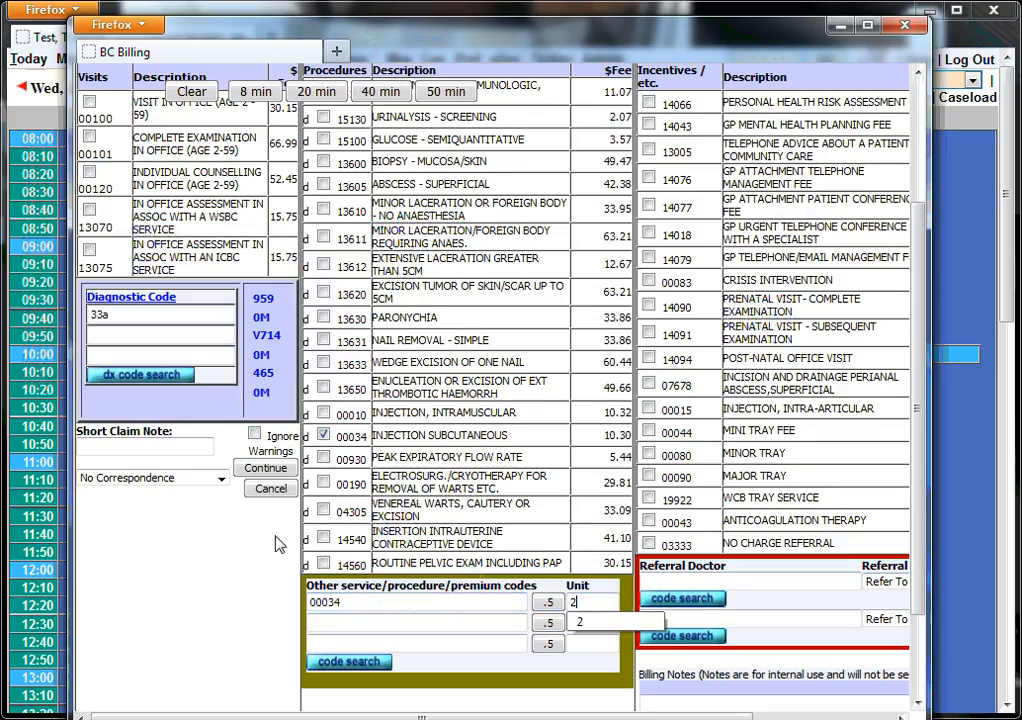
left_click(267, 550)
- Continue to the summary of the injection bill and save the bill
scroll(283, 568, "down", 2)
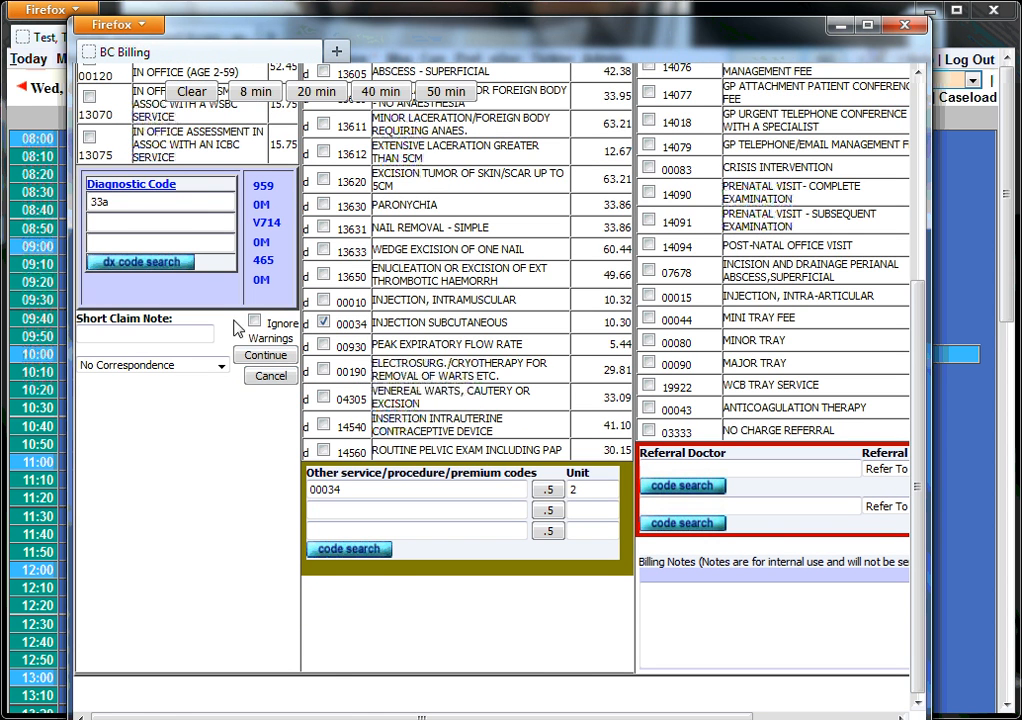
left_click(267, 357)
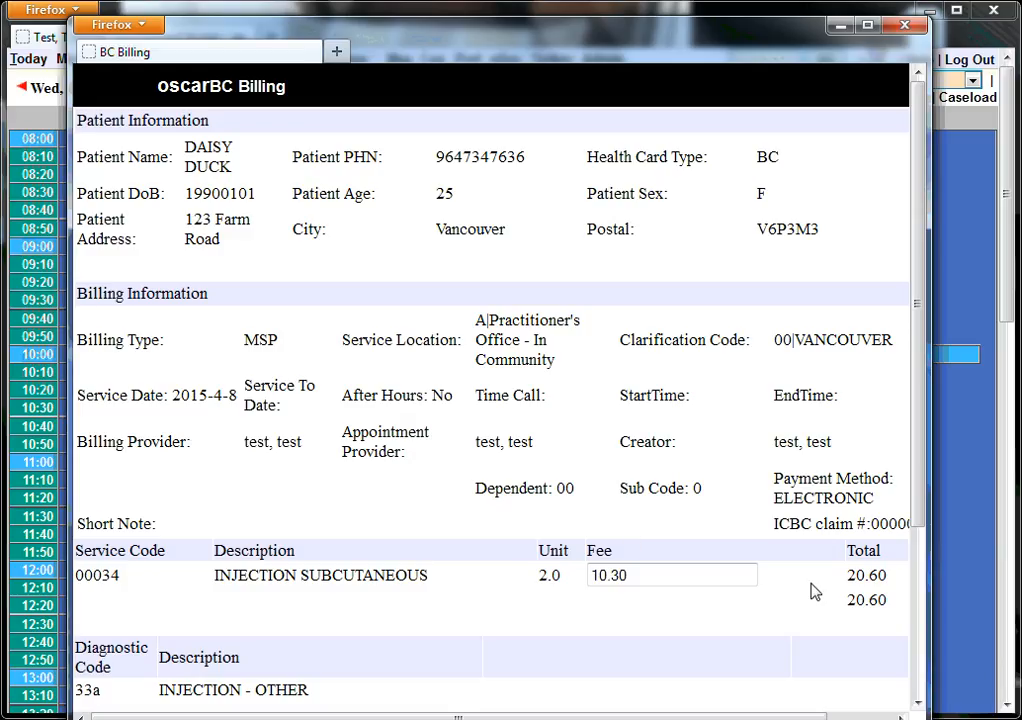
scroll(867, 604, "down", 3)
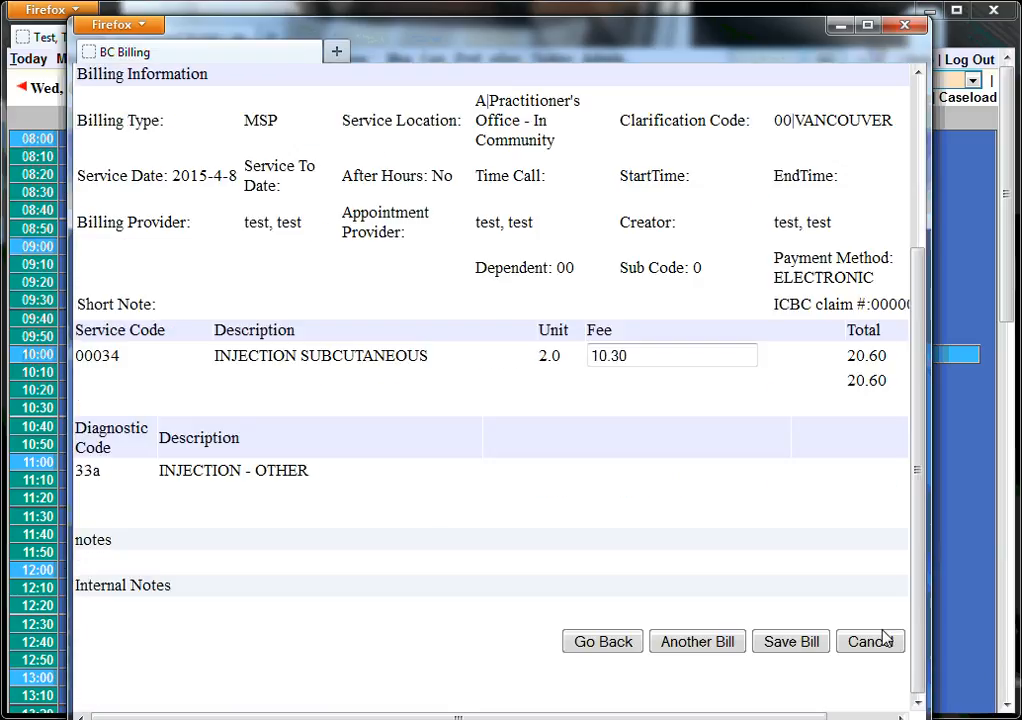
left_click(806, 643)
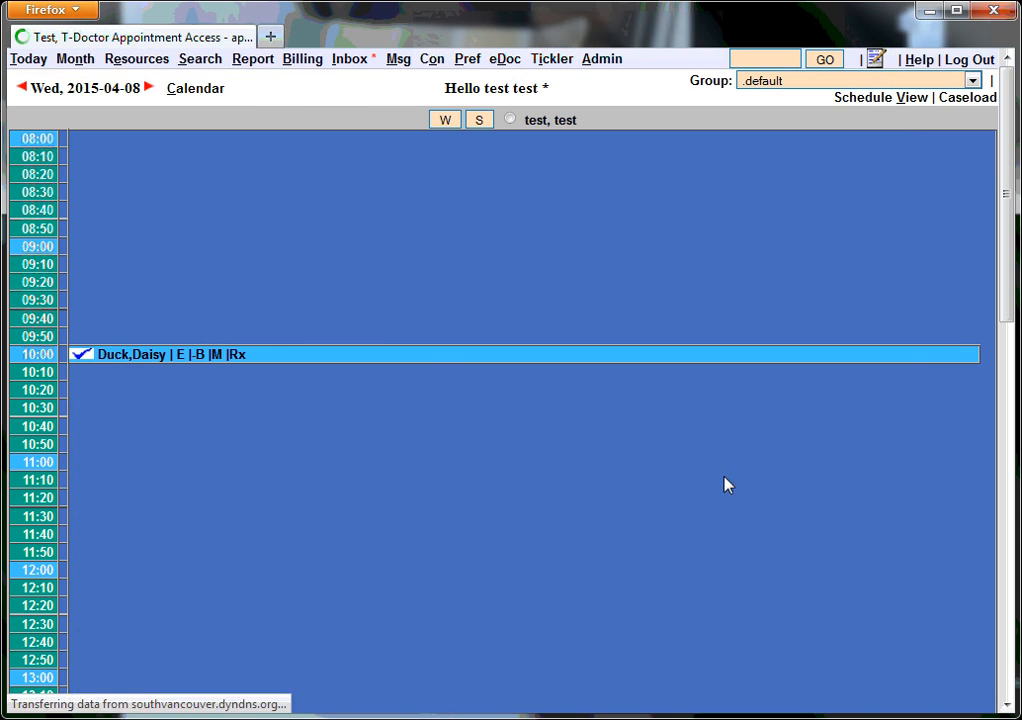
- Reopen the encounter record from the 10:00 appointment and widen its window to show the full notes area
left_click(196, 358)
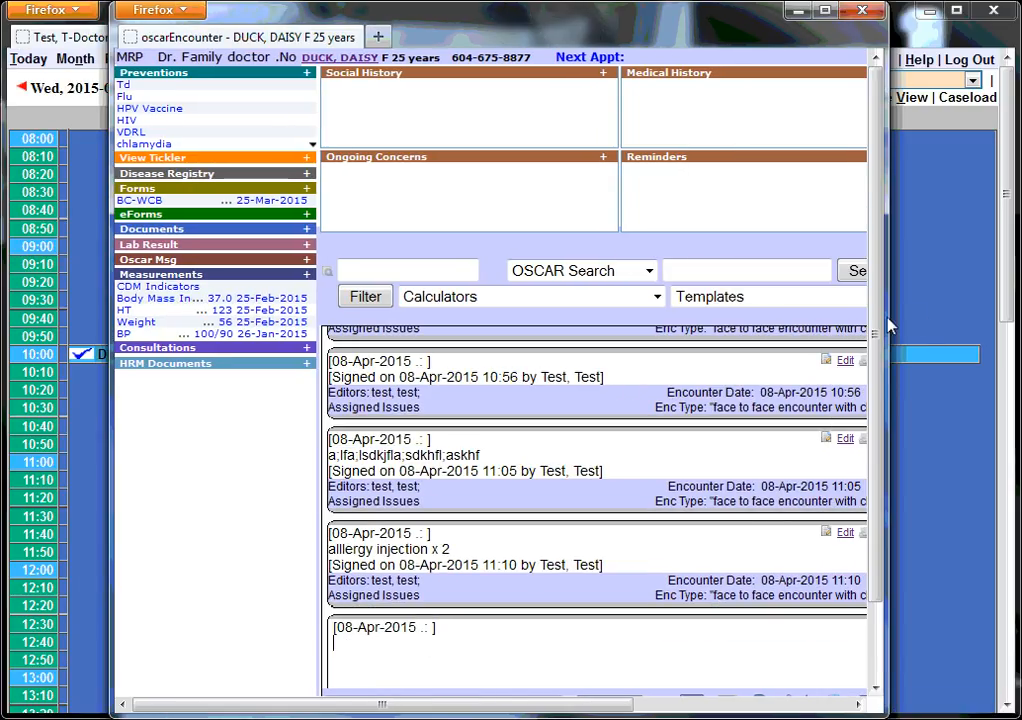
left_click_drag(888, 325, 947, 326)
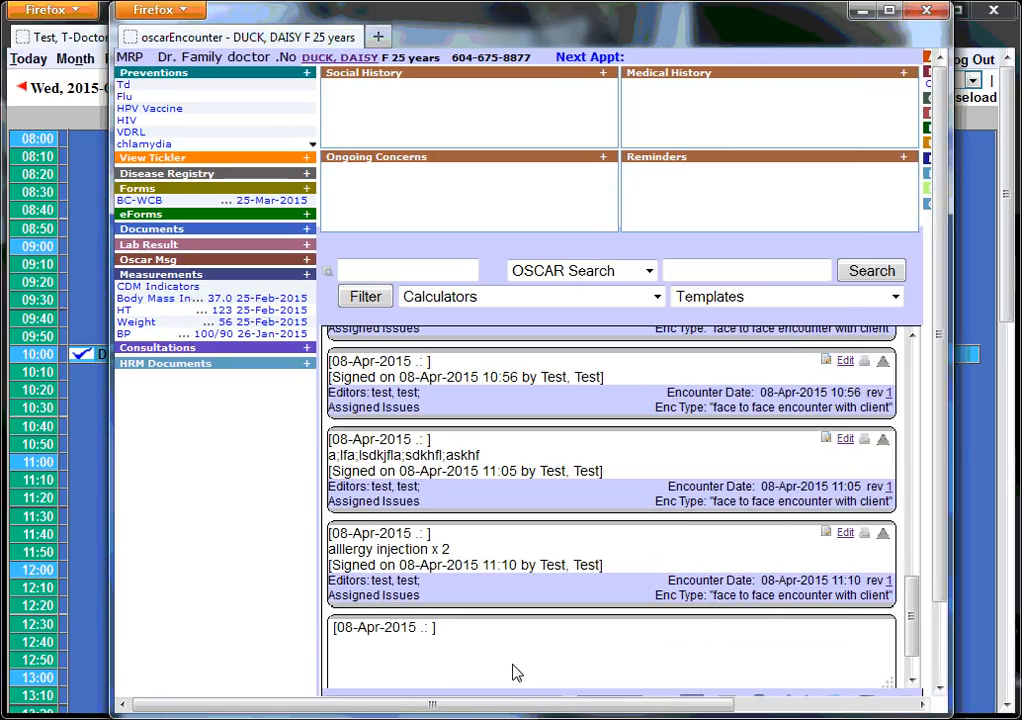
- Write the encounter note "lacertion" with "also refill of htn medication" on a second line, and sign, save and bill it
type("lacertaion")
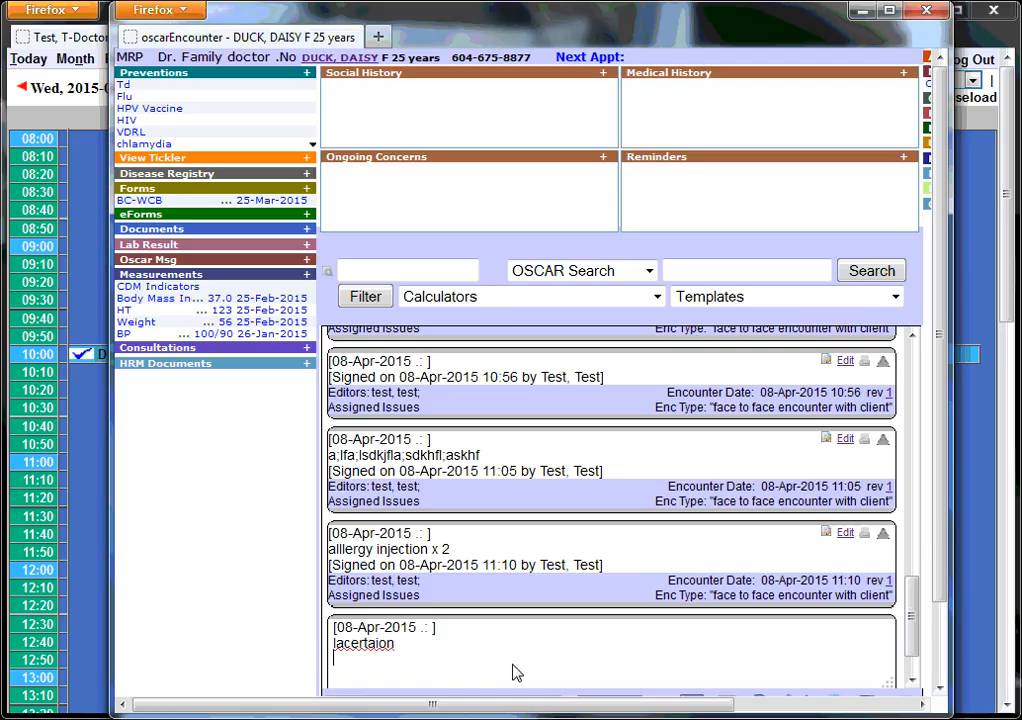
key("BackSpace")
key("BackSpace")
key("BackSpace")
type("n")
key("Return")
type("also refil")
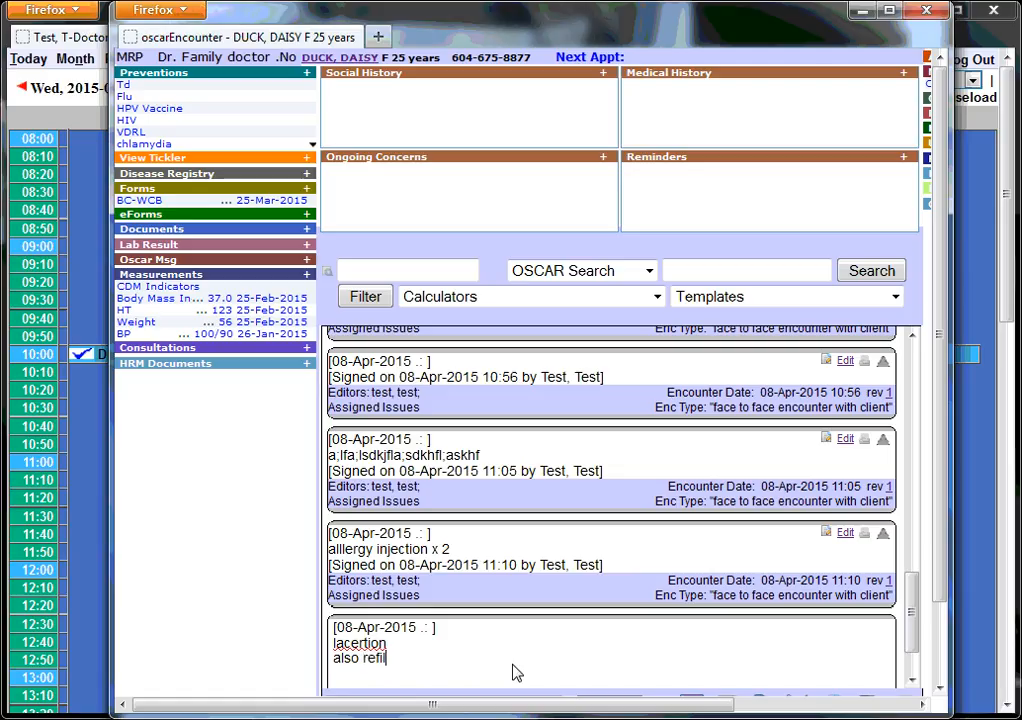
type("l of htn medication")
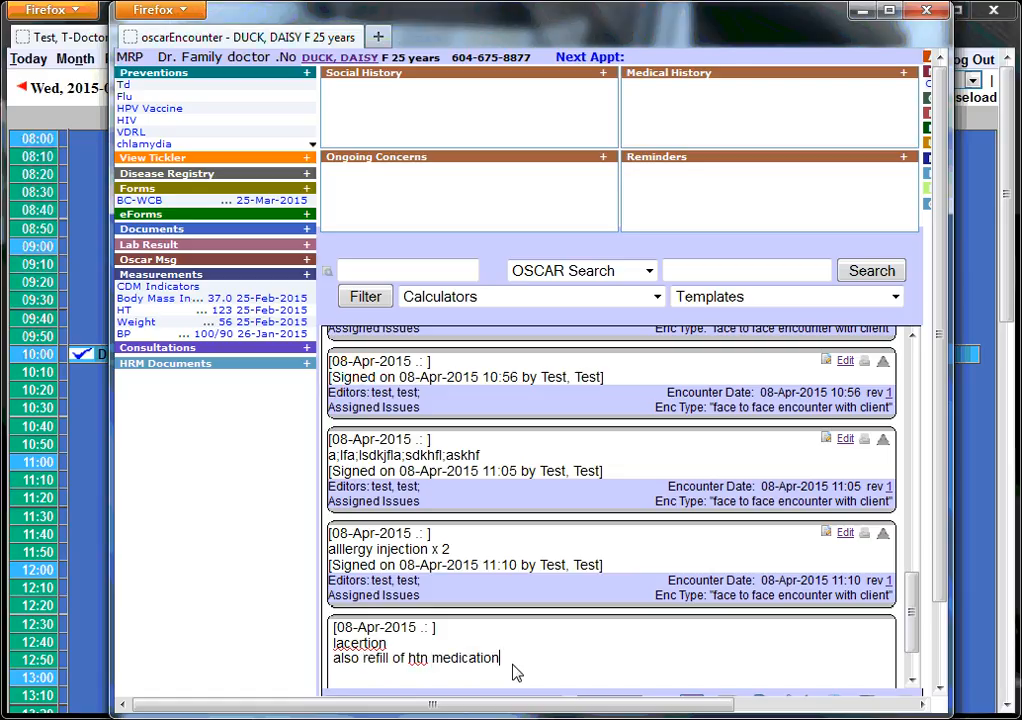
scroll(552, 620, "down", 3)
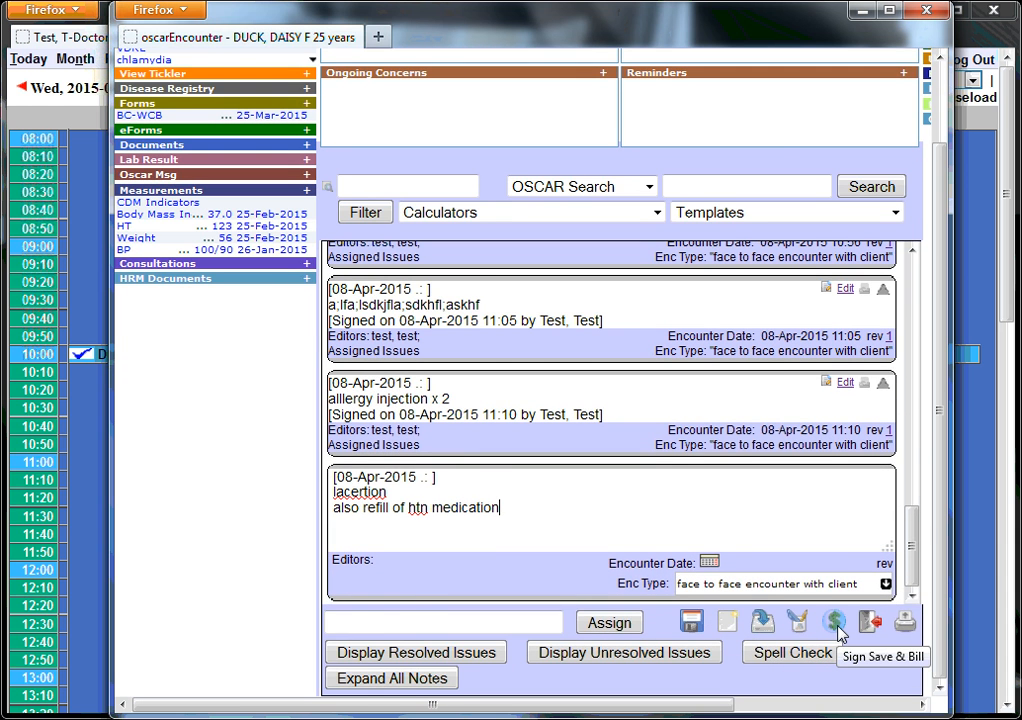
left_click(838, 624)
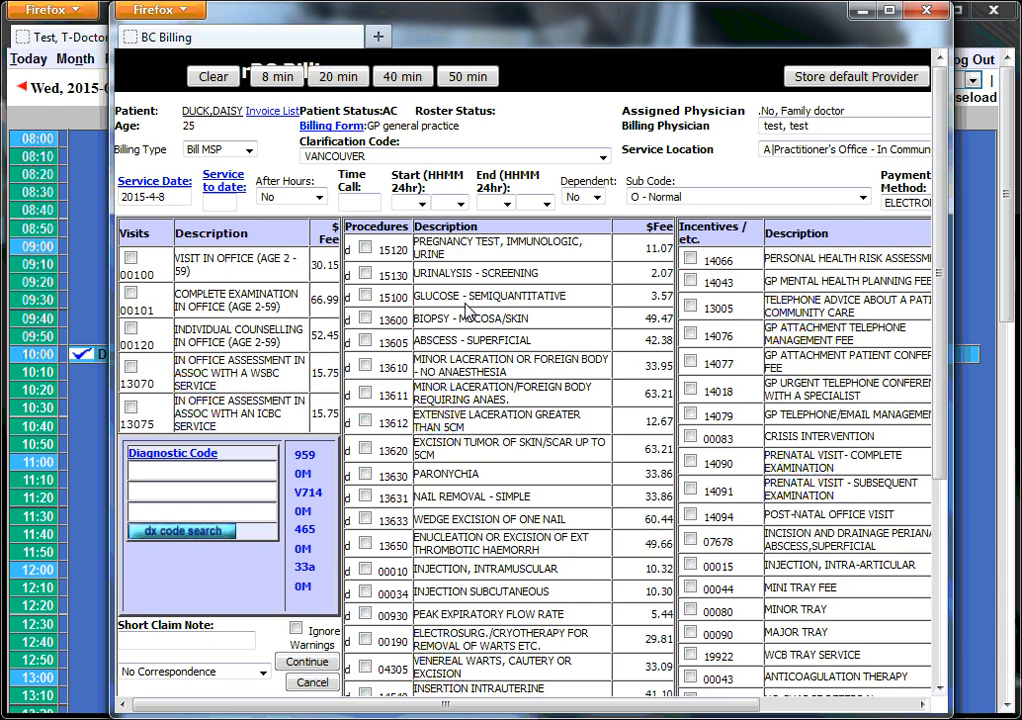
- Select procedure code 13611, minor laceration/foreign body requiring anaesthesia, and check the service and diagnostic codes filled in
scroll(744, 273, "down", 4)
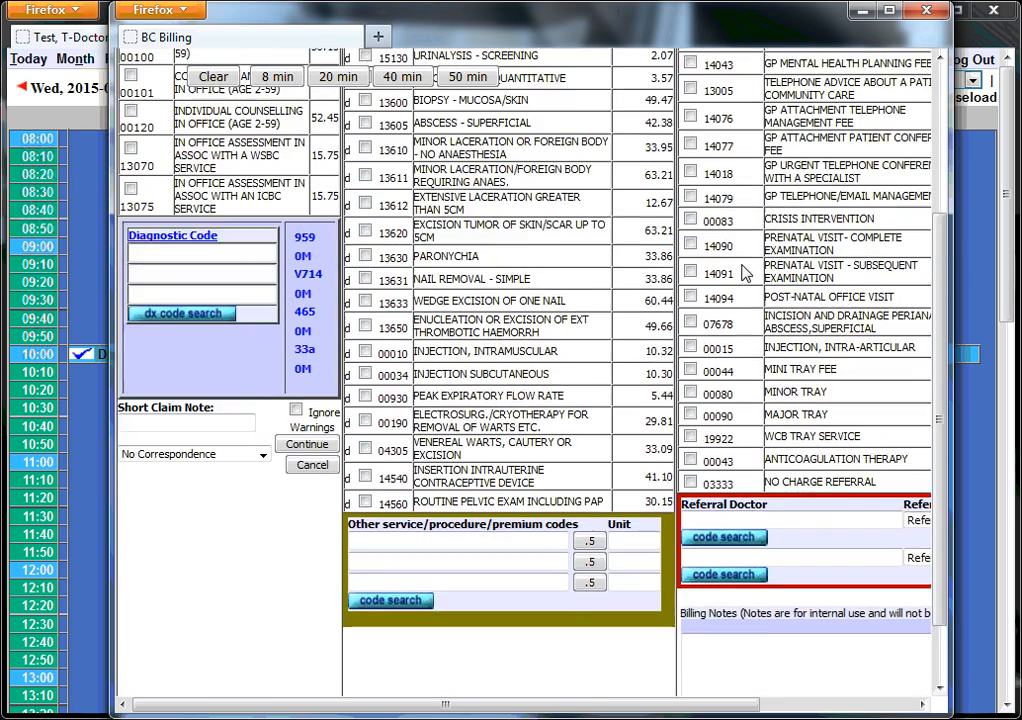
scroll(744, 273, "up", 4)
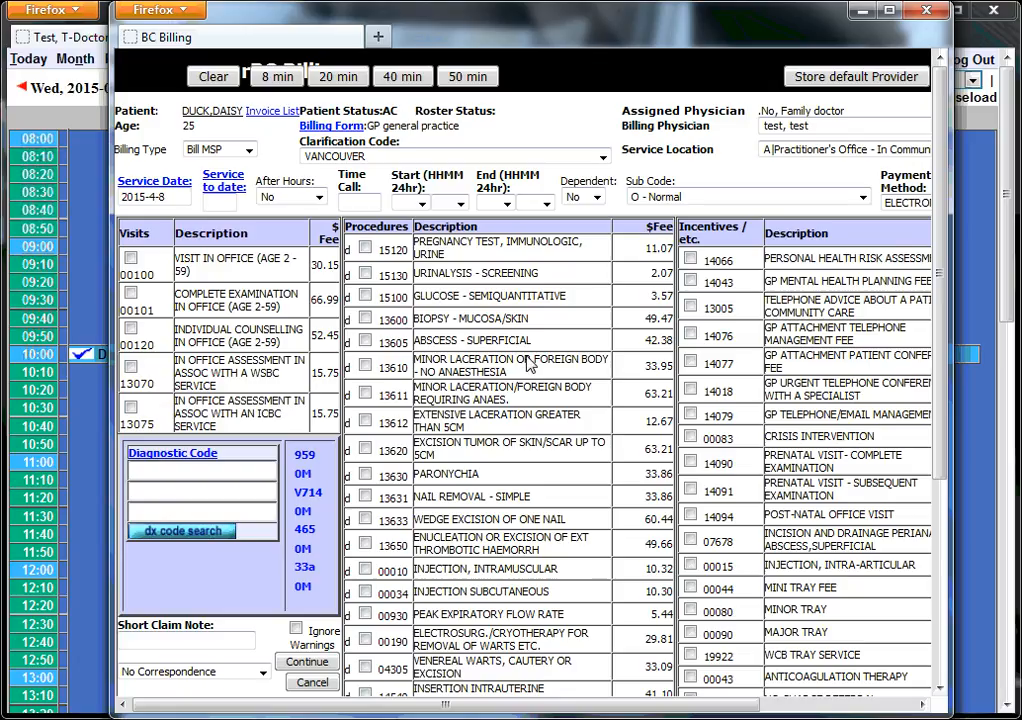
left_click(366, 395)
scroll(570, 342, "down", 5)
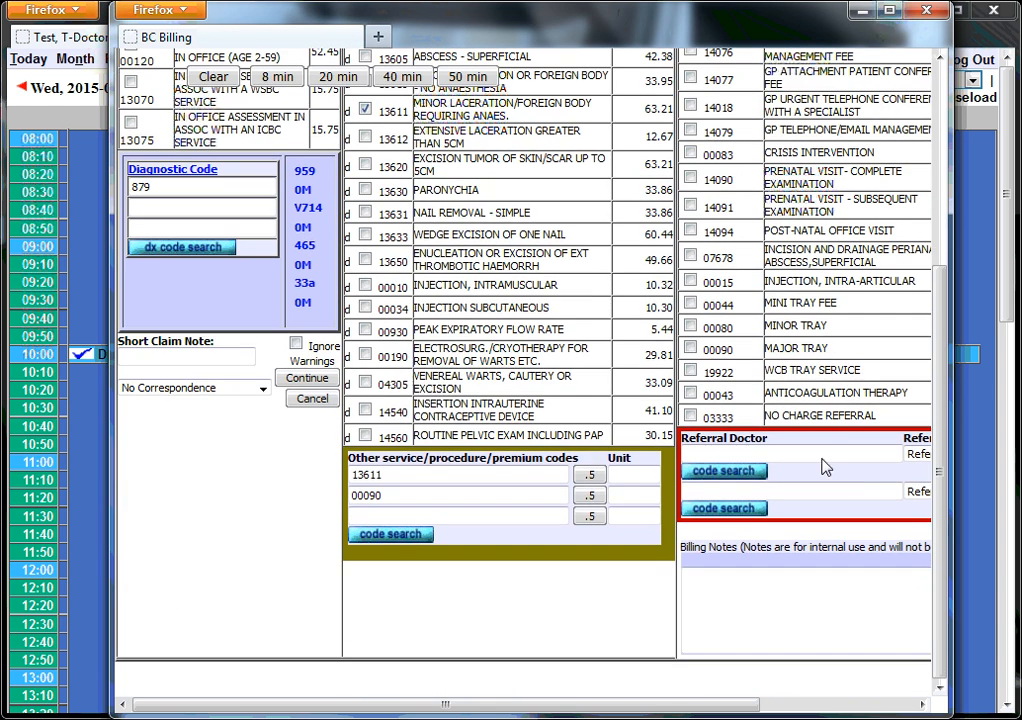
left_click_drag(605, 711, 500, 686)
- Continue to the summary of the laceration bill and proceed to another bill for the same patient
left_click(303, 380)
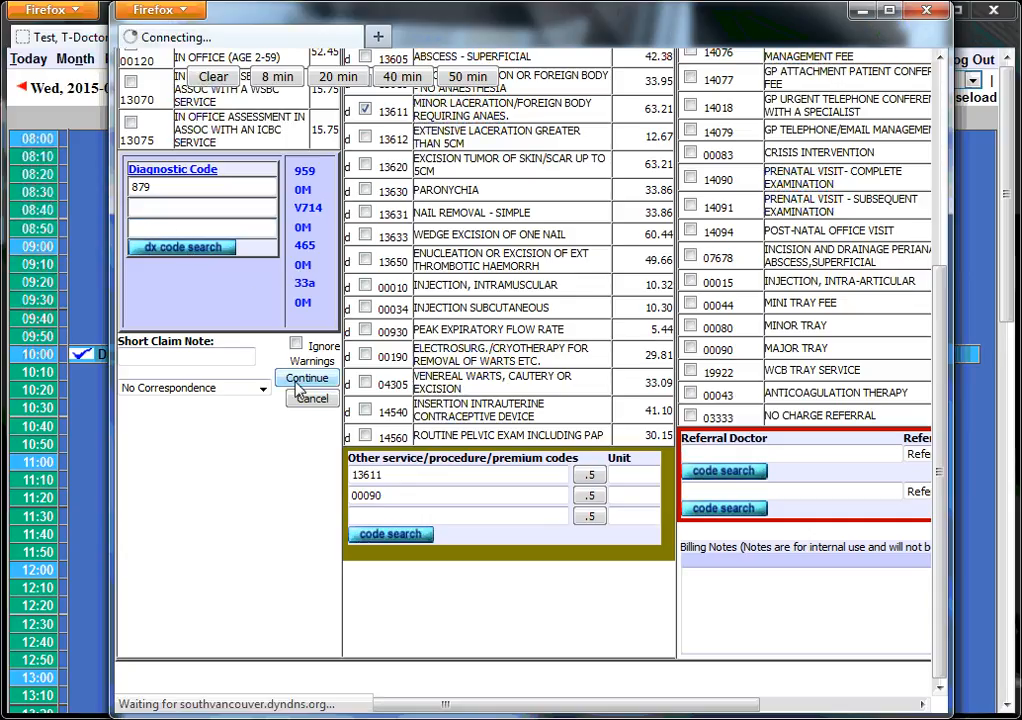
scroll(555, 423, "down", 3)
scroll(560, 425, "down", 1)
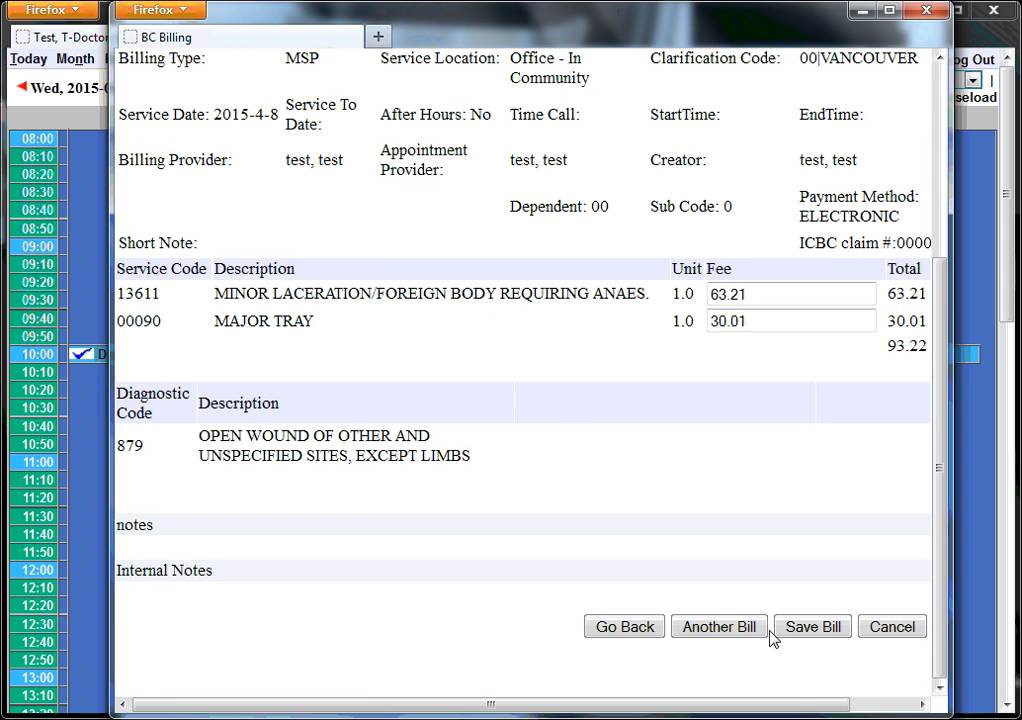
left_click(716, 627)
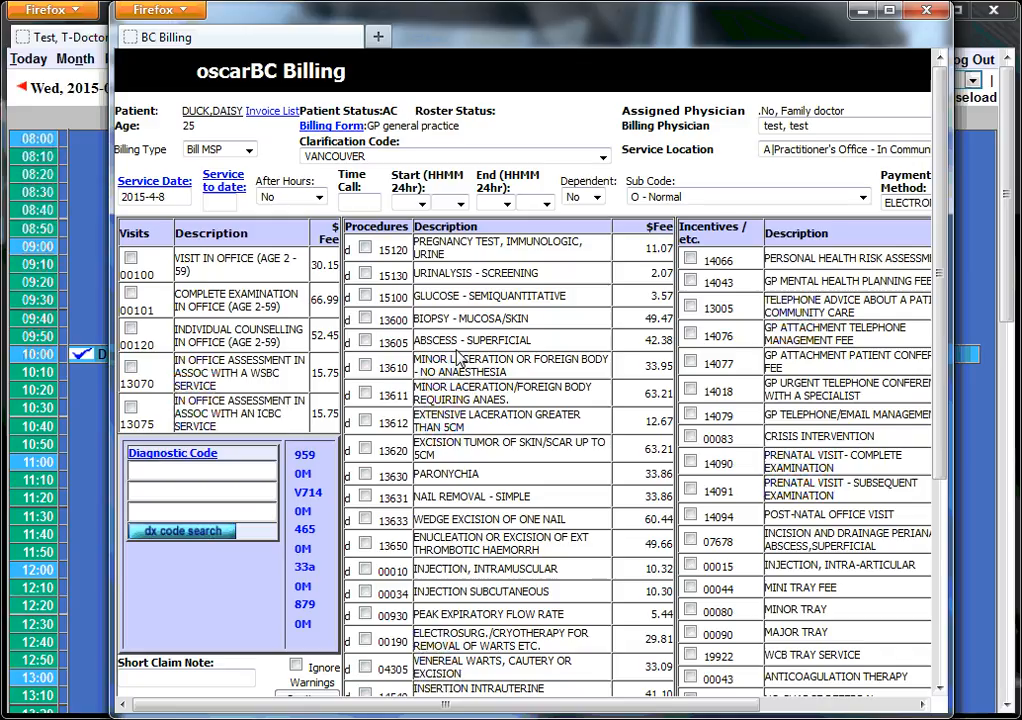
- Select visit code 00100, visit in office (age 2-59), and enter diagnostic code 401
left_click(131, 259)
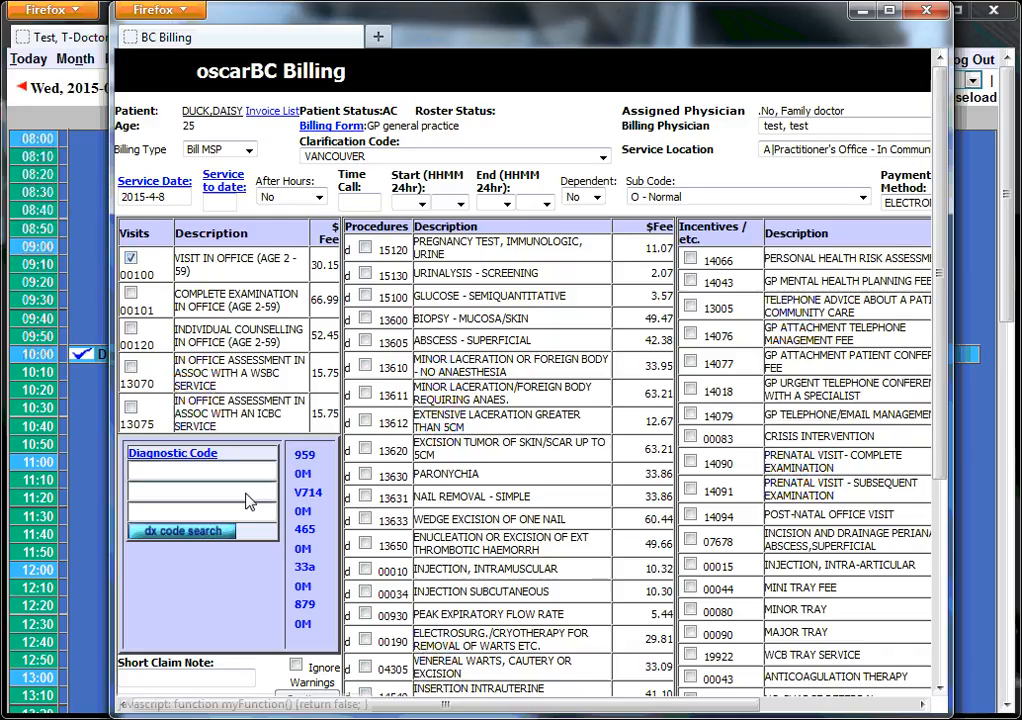
left_click(218, 471)
type("4")
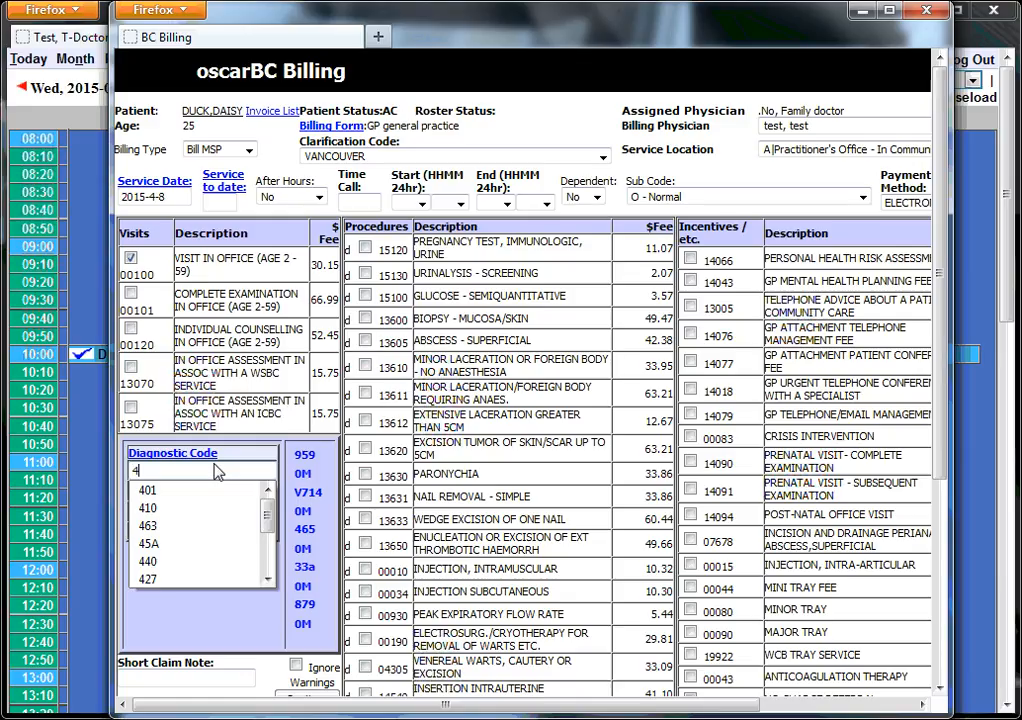
type("01")
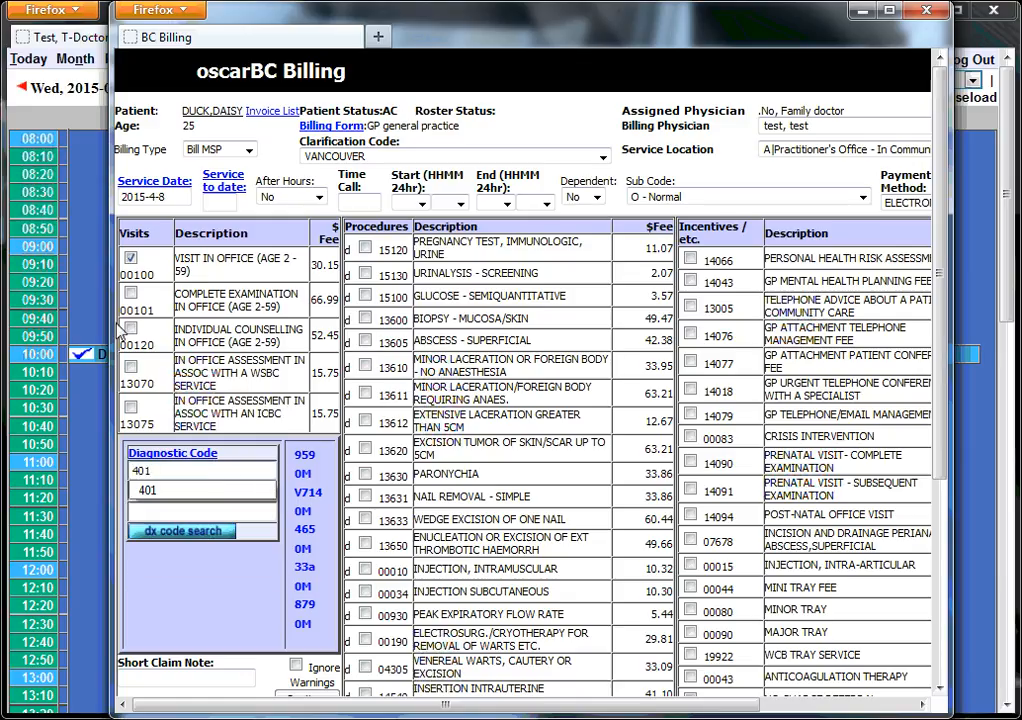
- Widen the billing window to show all columns and set the unit for service code 00100 to 0.5
left_click_drag(112, 328, 46, 311)
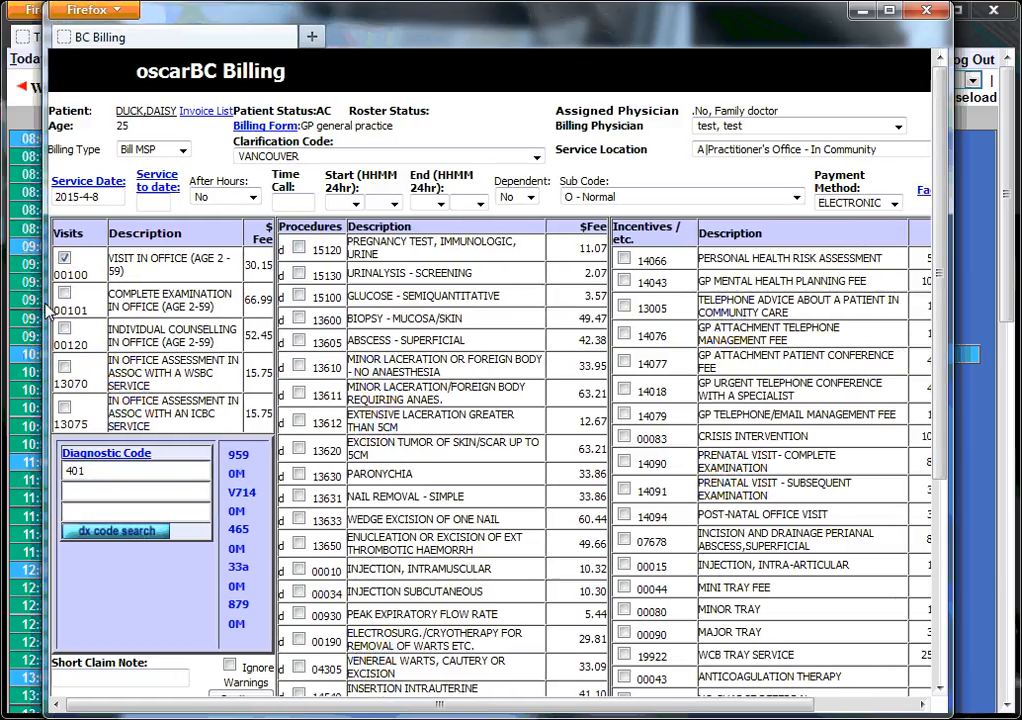
left_click_drag(950, 321, 998, 325)
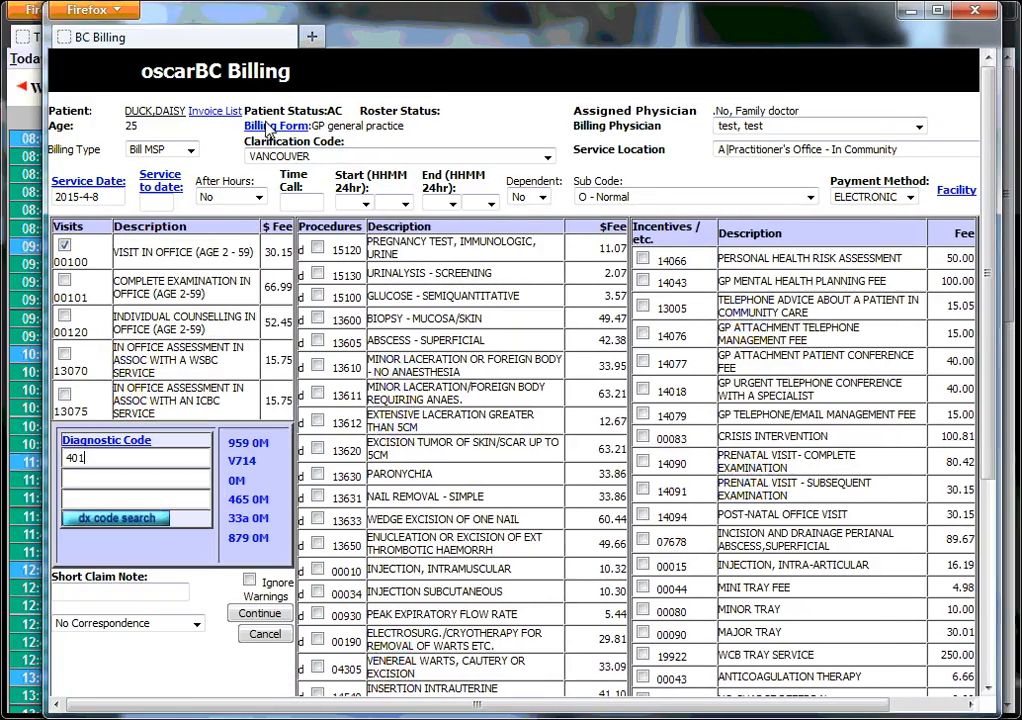
scroll(390, 365, "down", 4)
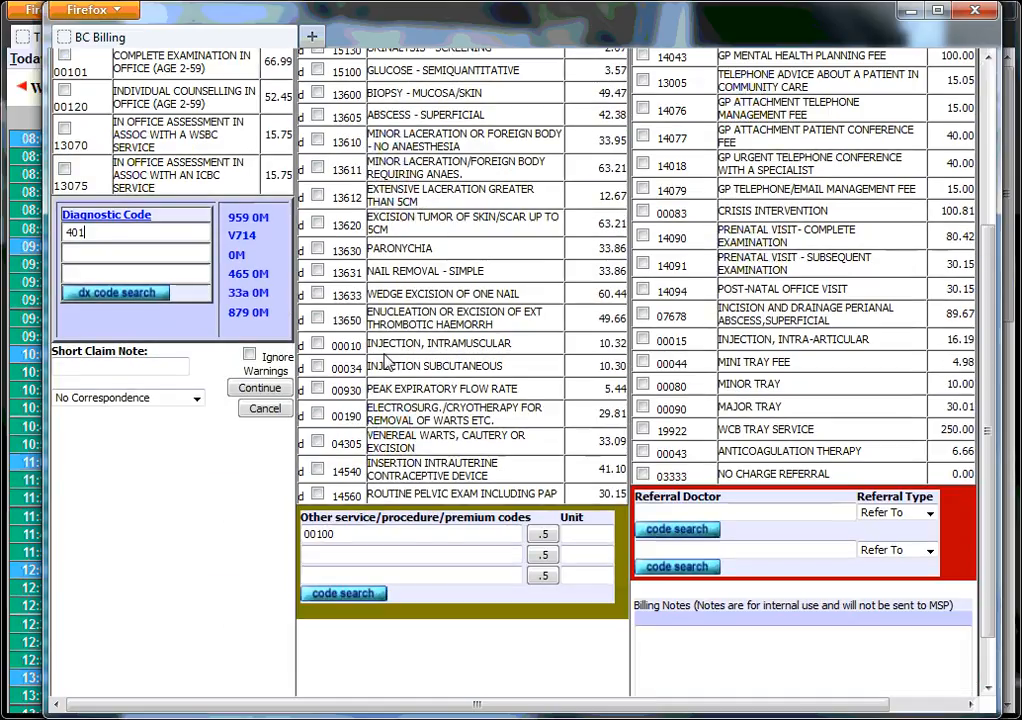
left_click(546, 538)
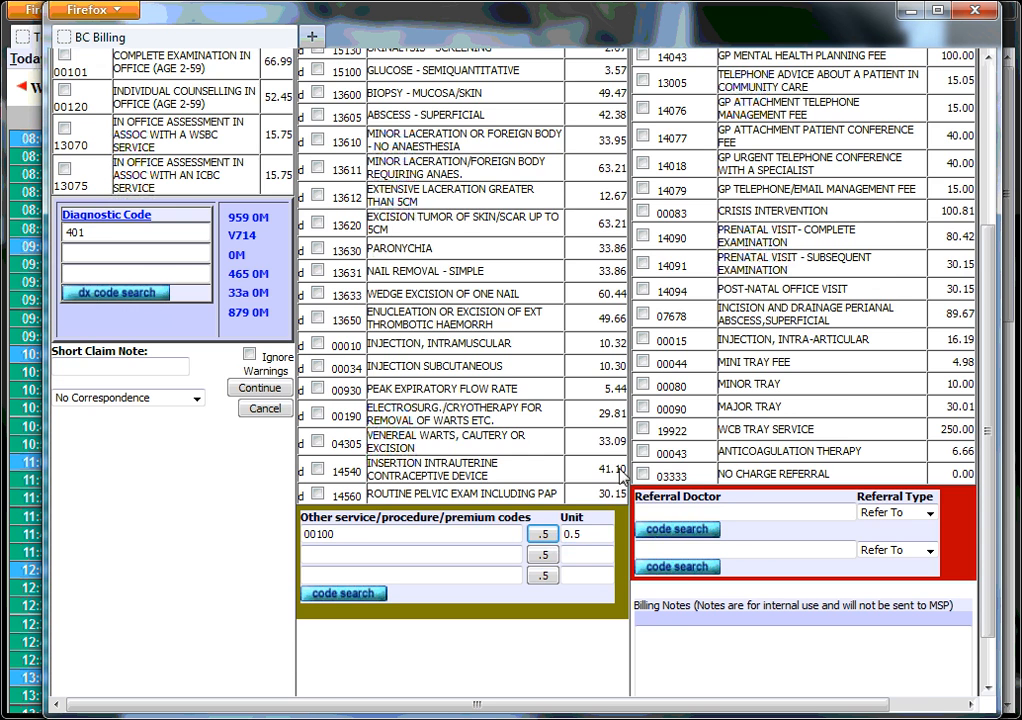
- Review the visit, unit and diagnostic codes of the half-fee office visit bill, continue to its summary and save the bill
scroll(620, 478, "up", 4)
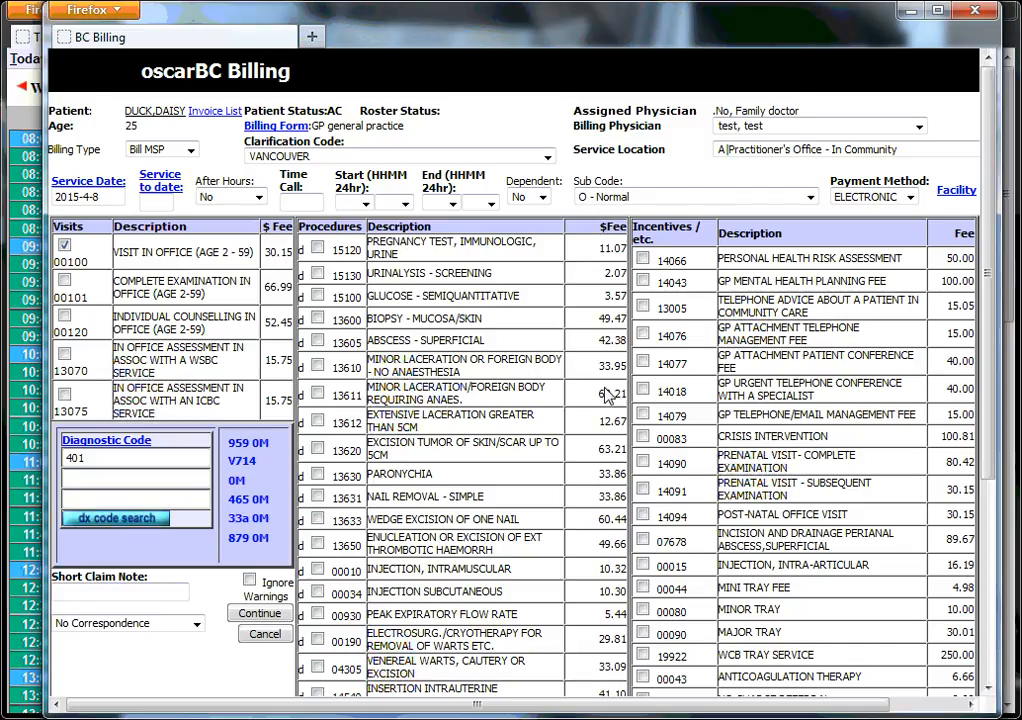
scroll(410, 440, "down", 4)
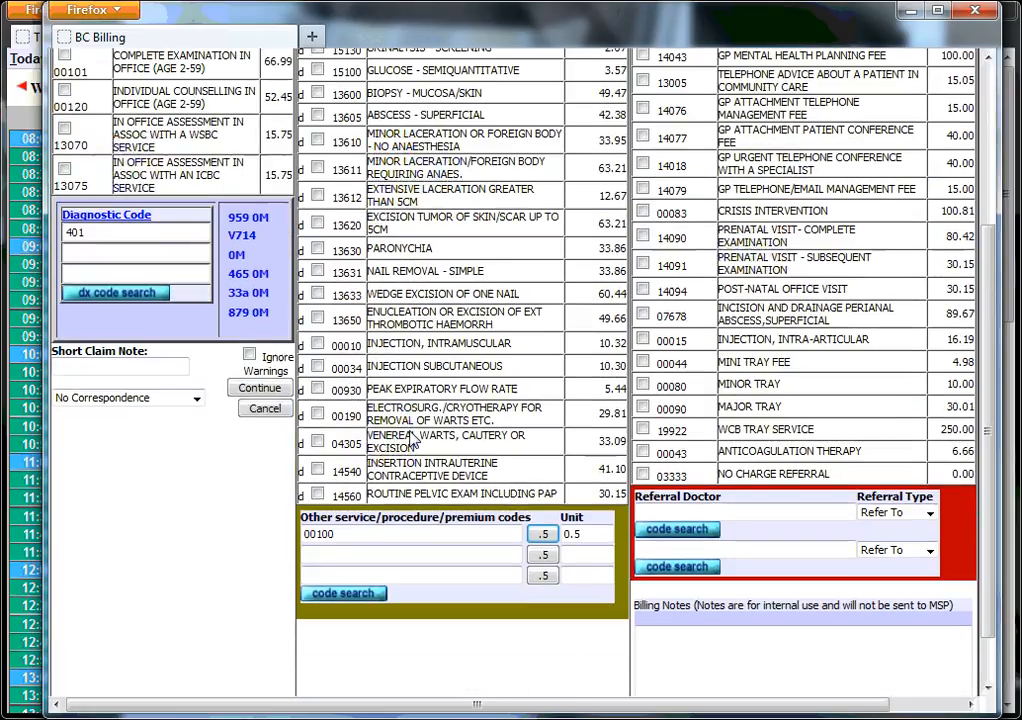
left_click(83, 236)
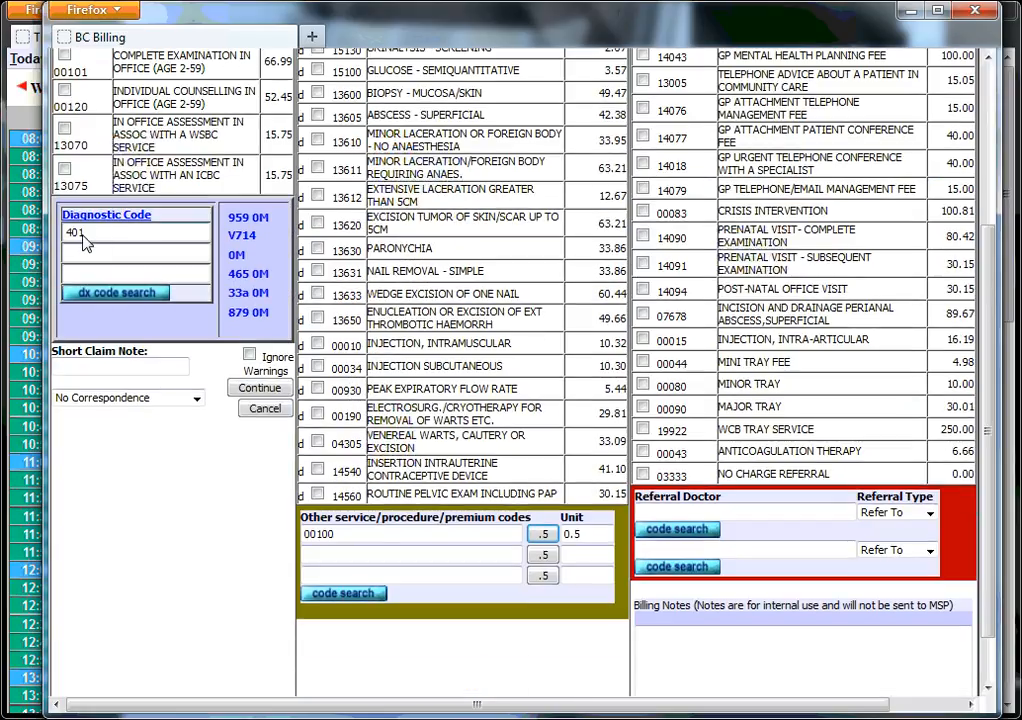
scroll(120, 95, "up", 4)
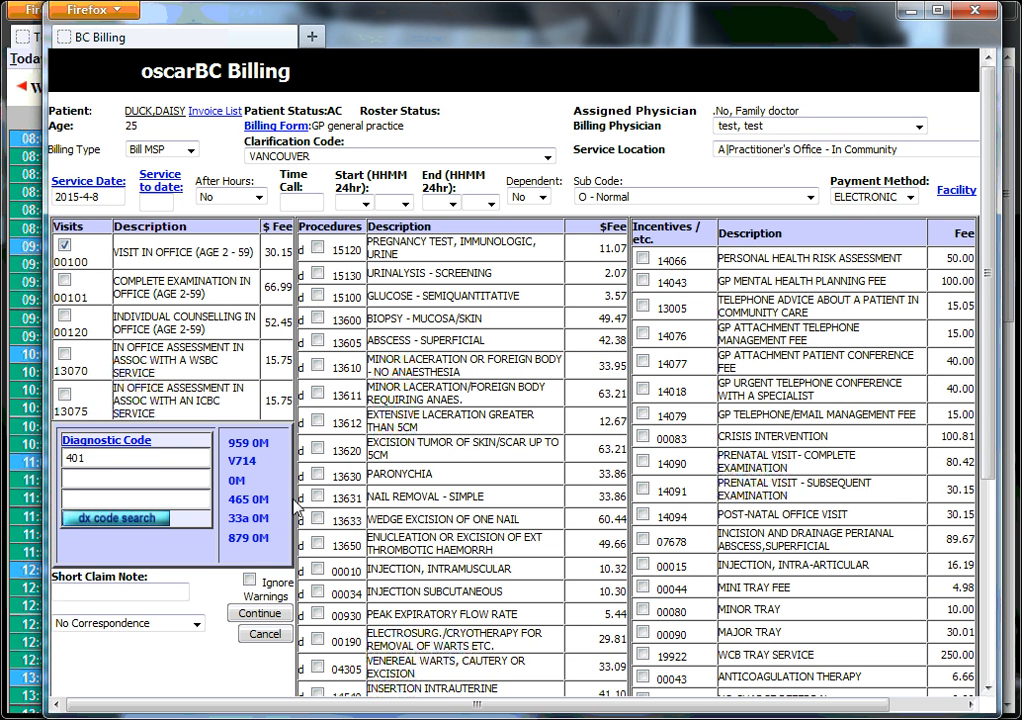
scroll(296, 507, "down", 3)
left_click(265, 561)
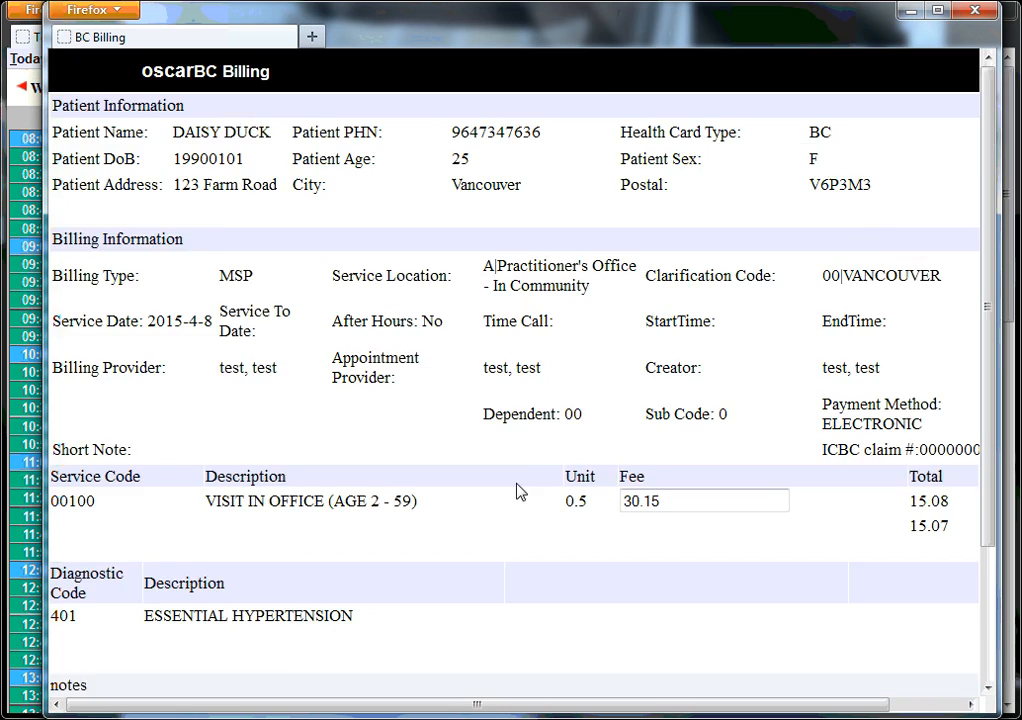
scroll(518, 491, "down", 5)
left_click(872, 693)
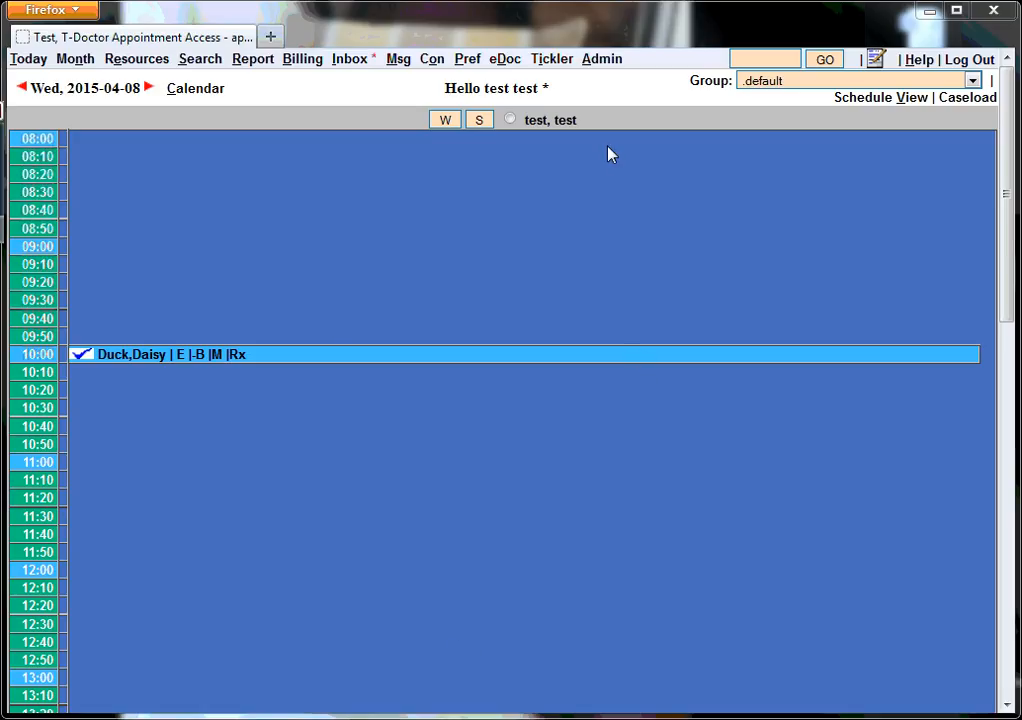
- Open Report by Template from the administrative page and choose the PROVIDER BILLING SUM template
left_click(601, 60)
left_click_drag(249, 48, 504, 57)
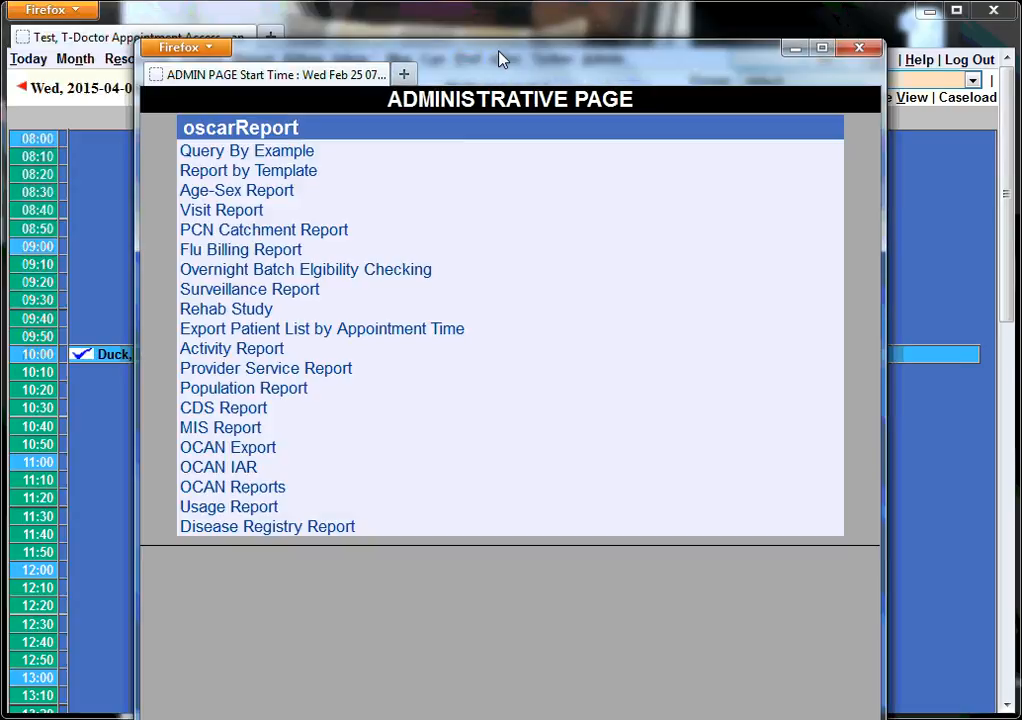
left_click(286, 178)
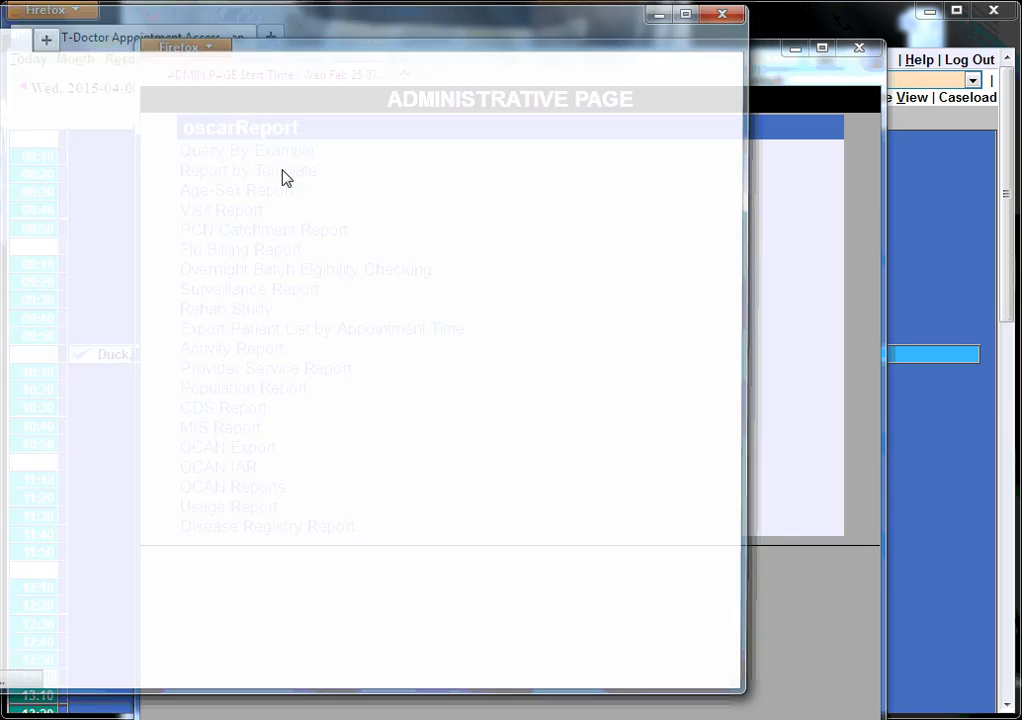
left_click_drag(132, 26, 390, 47)
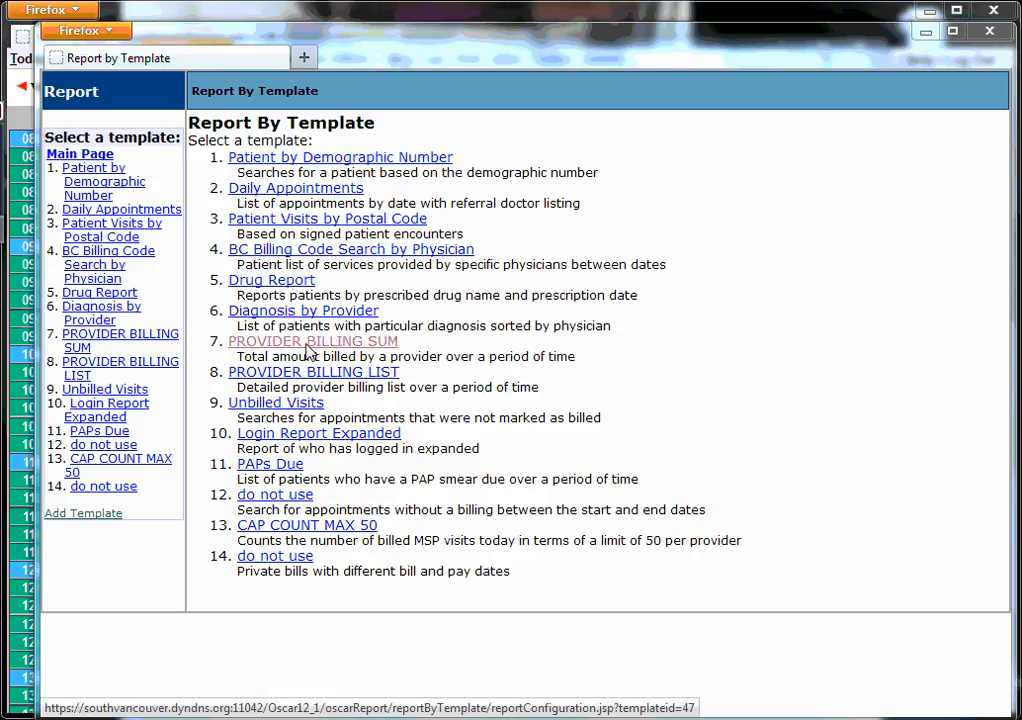
left_click(120, 334)
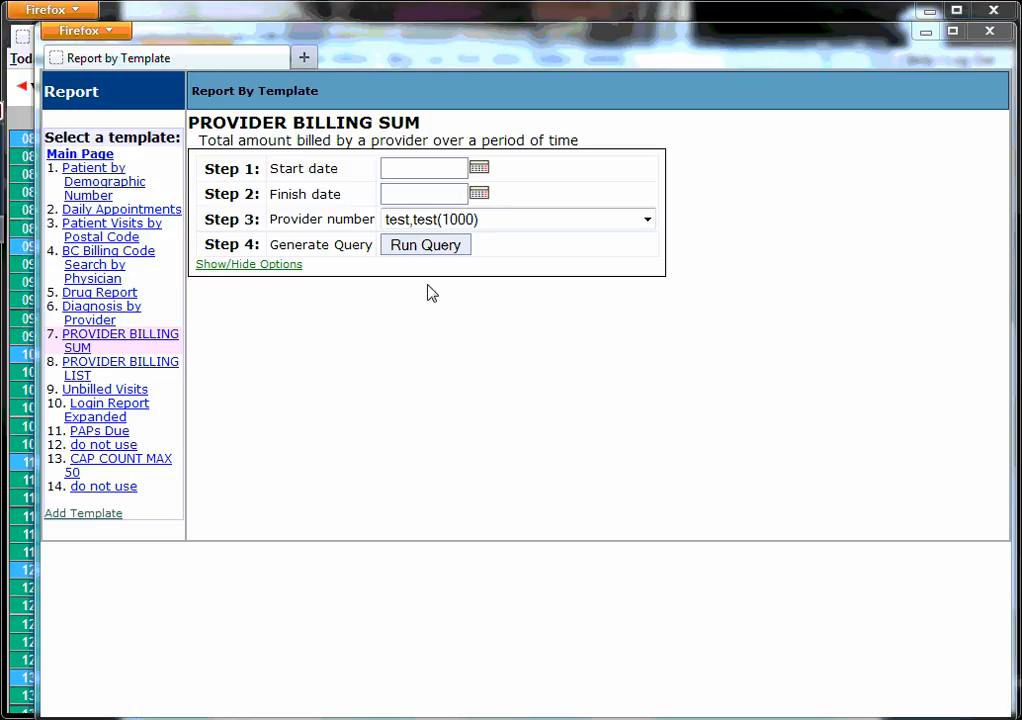
- View the start date calendar of the provider billing sum report and close the report and administrative windows
left_click(479, 170)
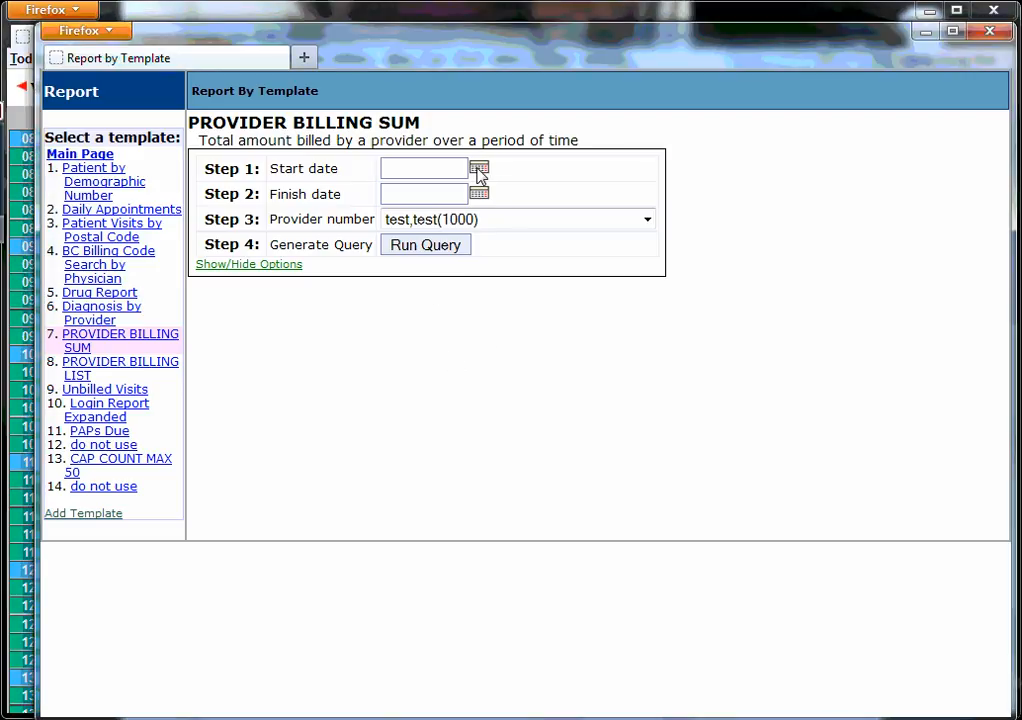
left_click(480, 169)
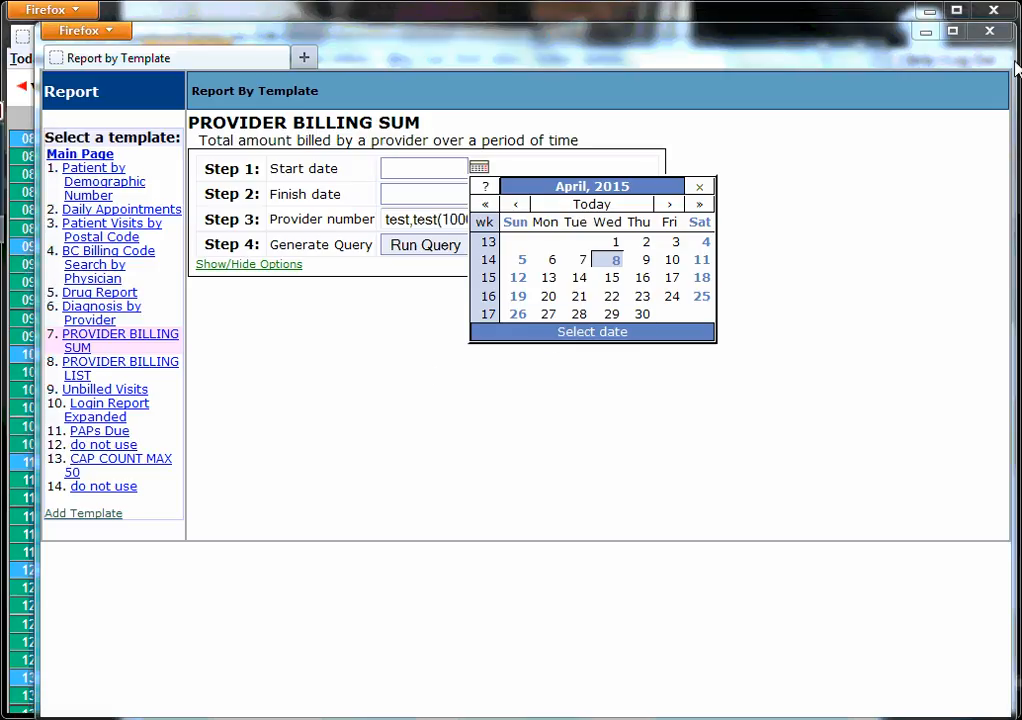
left_click(990, 31)
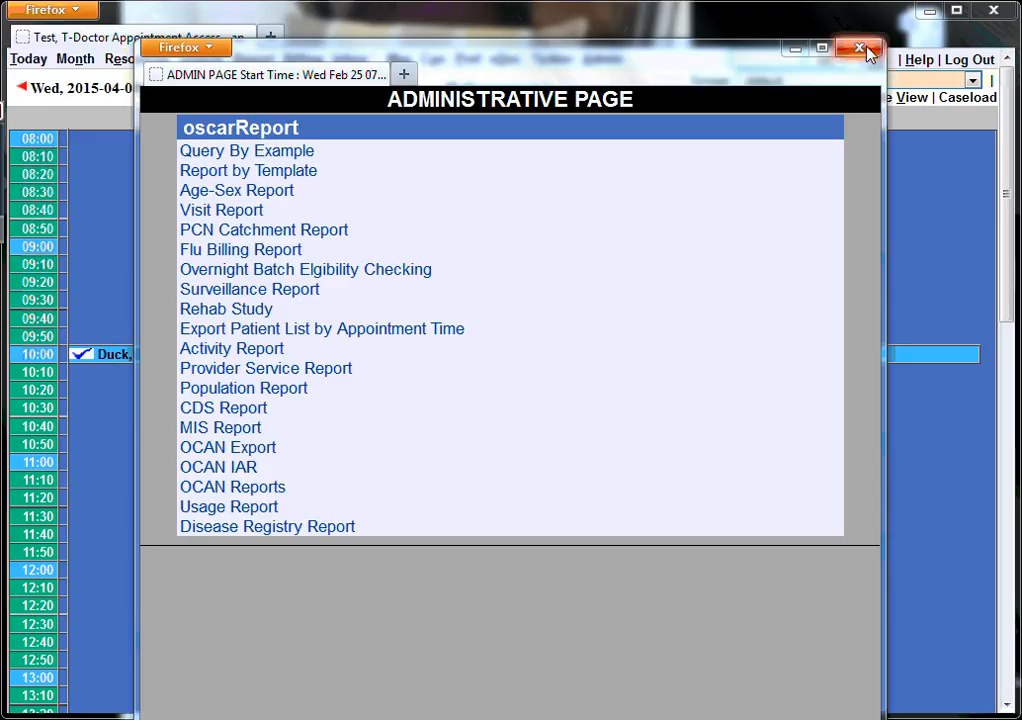
left_click(857, 47)
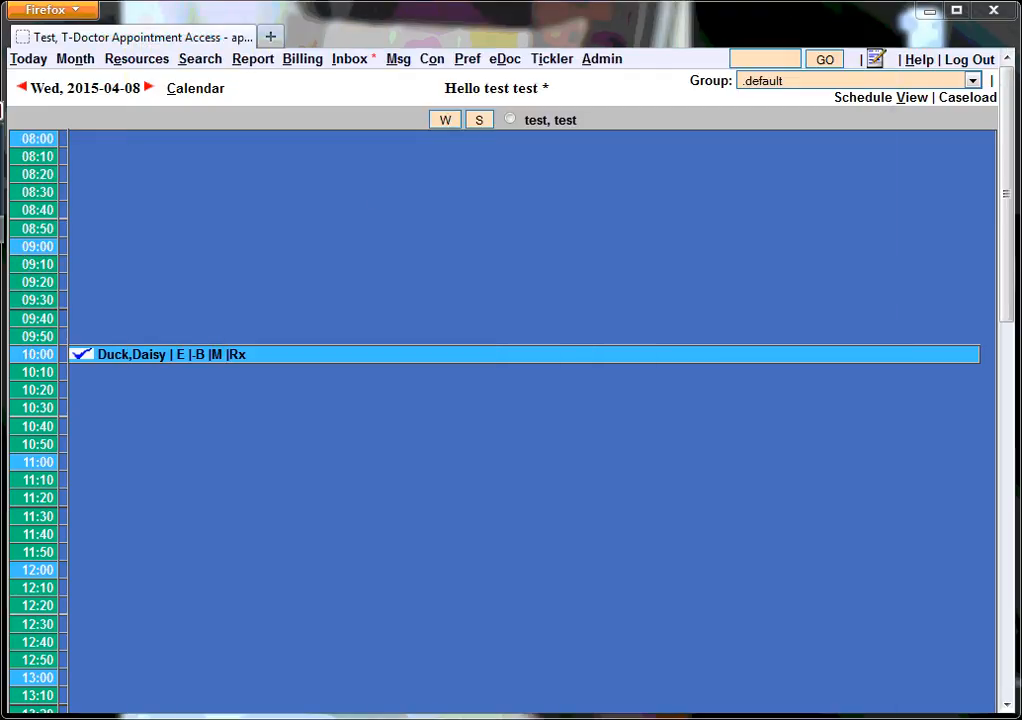